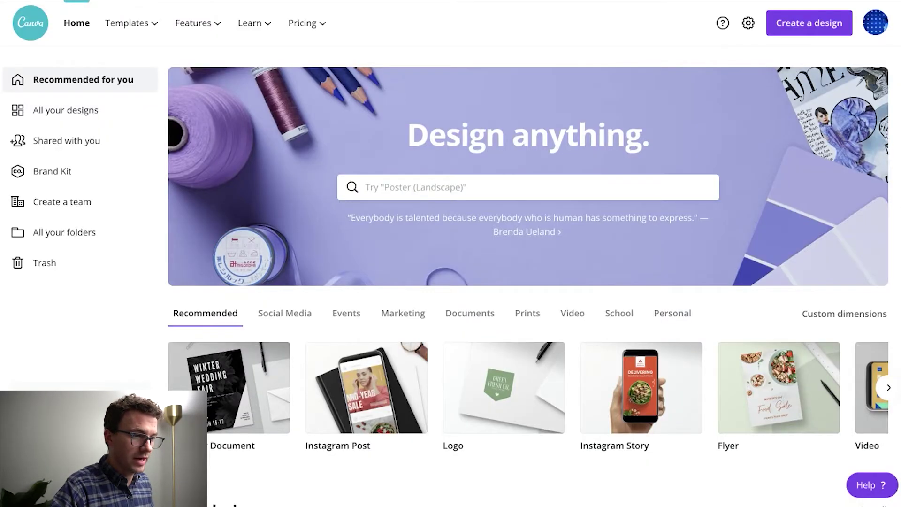
# Search the design types for "youtube th" and open the YouTube Thumbnail template gallery
pyautogui.click(410, 191)
pyautogui.write('you')
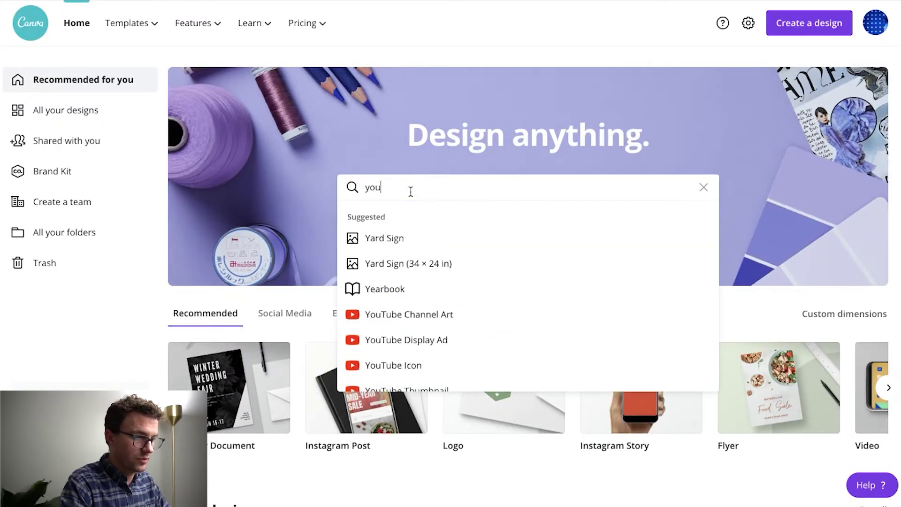
pyautogui.write('tub')
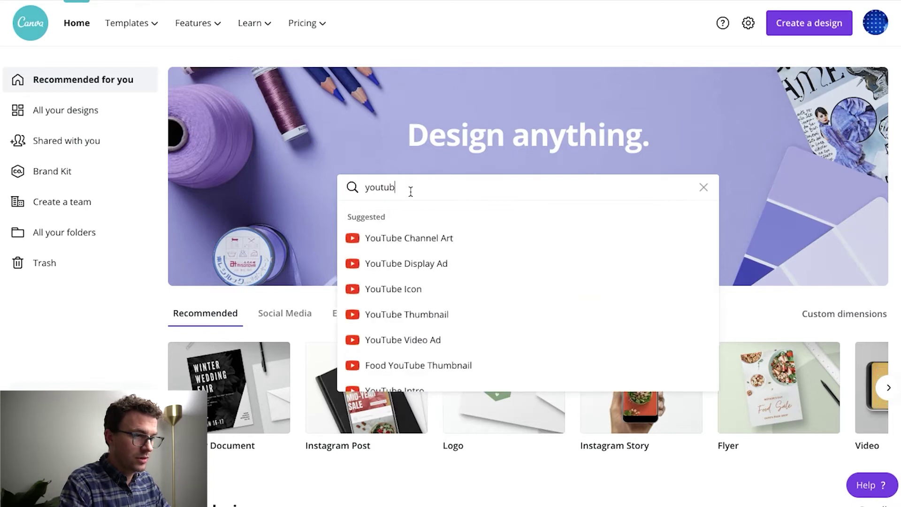
pyautogui.write('e th')
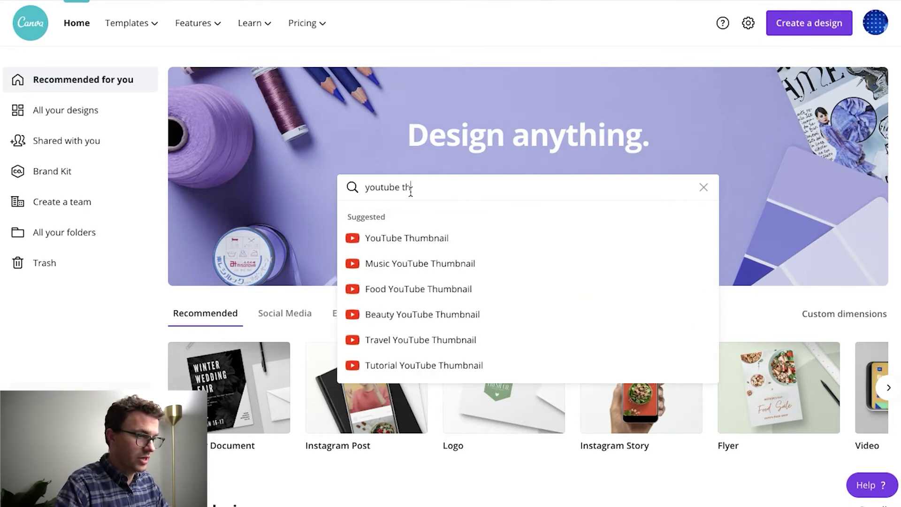
pyautogui.click(413, 240)
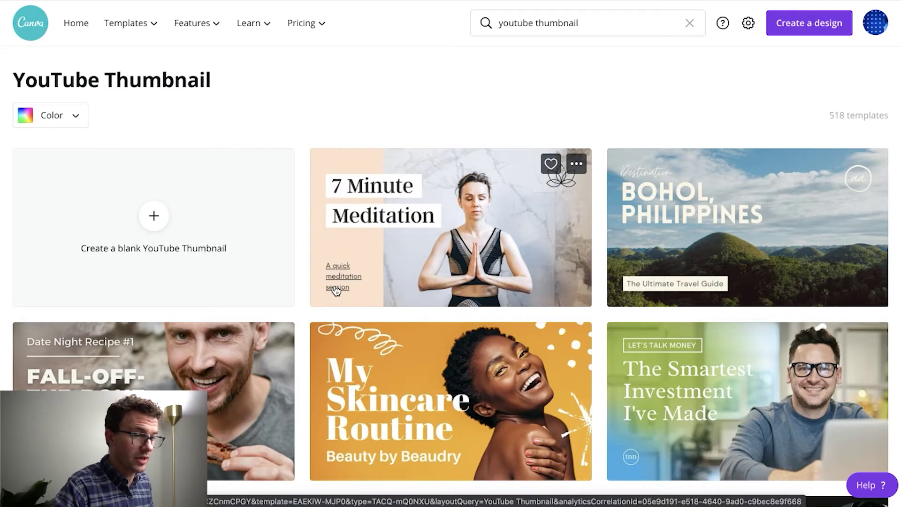
# Browse the YouTube Thumbnail templates for inspiration and create a blank YouTube Thumbnail design
pyautogui.scroll(-9, 336, 290)
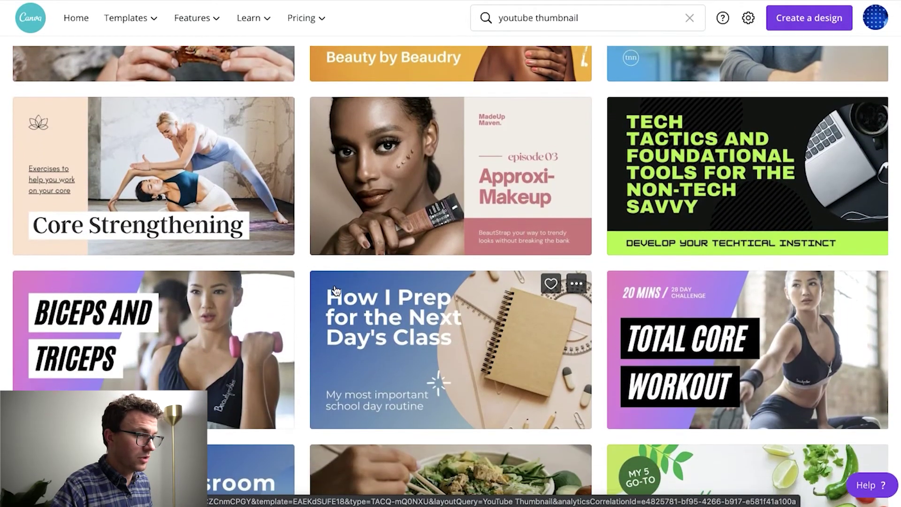
pyautogui.scroll(-3, 336, 289)
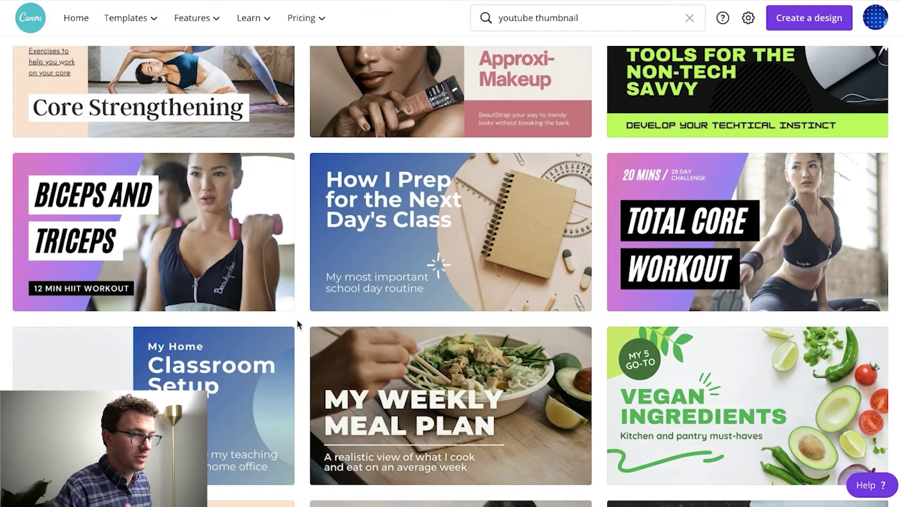
pyautogui.scroll(-5, 300, 324)
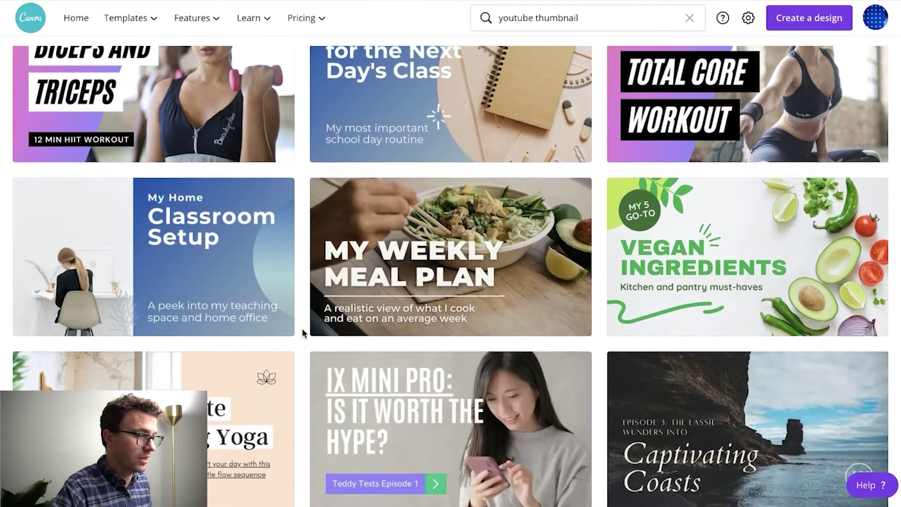
pyautogui.scroll(10, 305, 334)
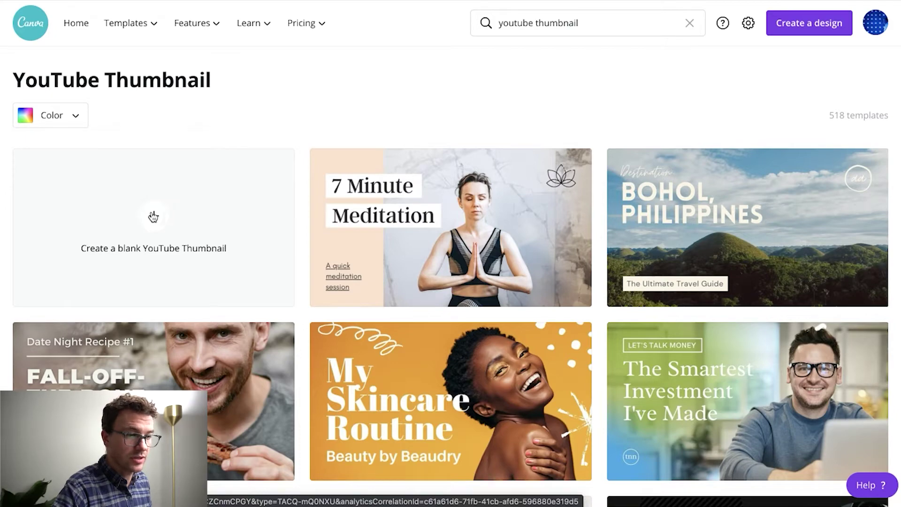
pyautogui.click(153, 217)
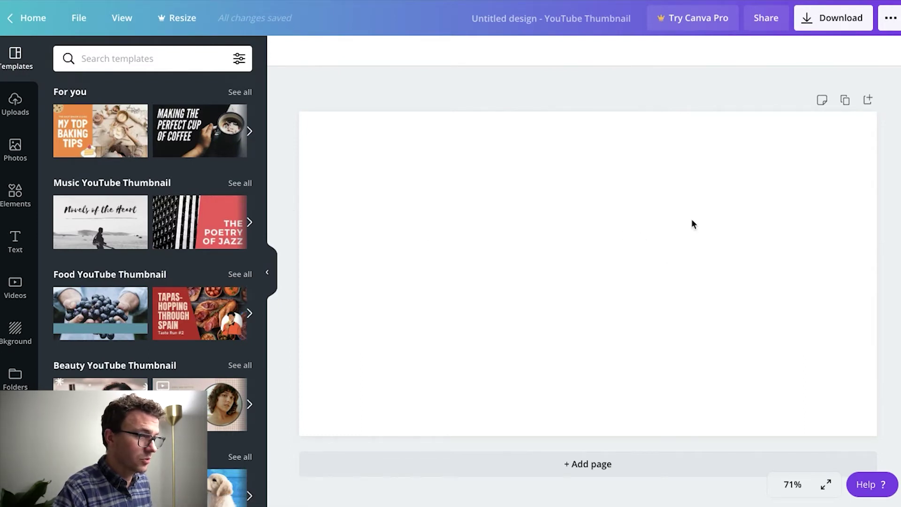
# Set the blank page's background to the dark navy color from the Untitled palette
pyautogui.click(431, 202)
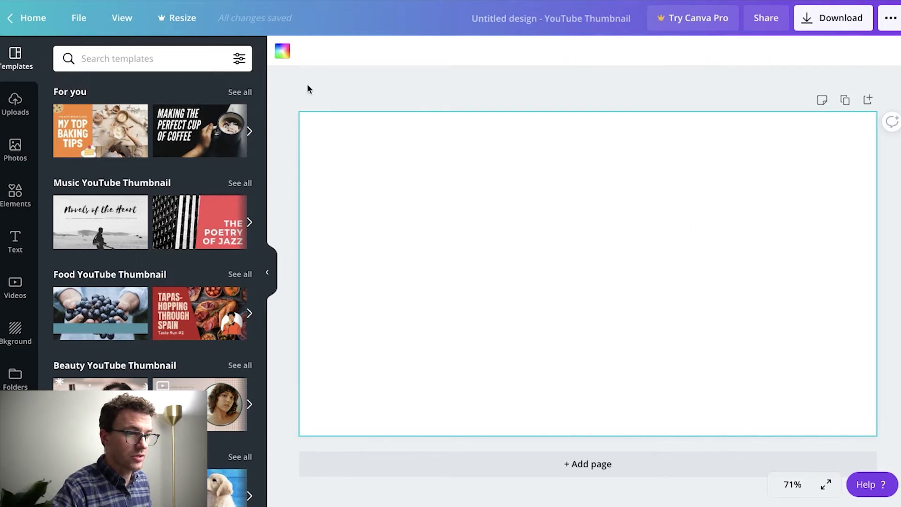
pyautogui.click(281, 56)
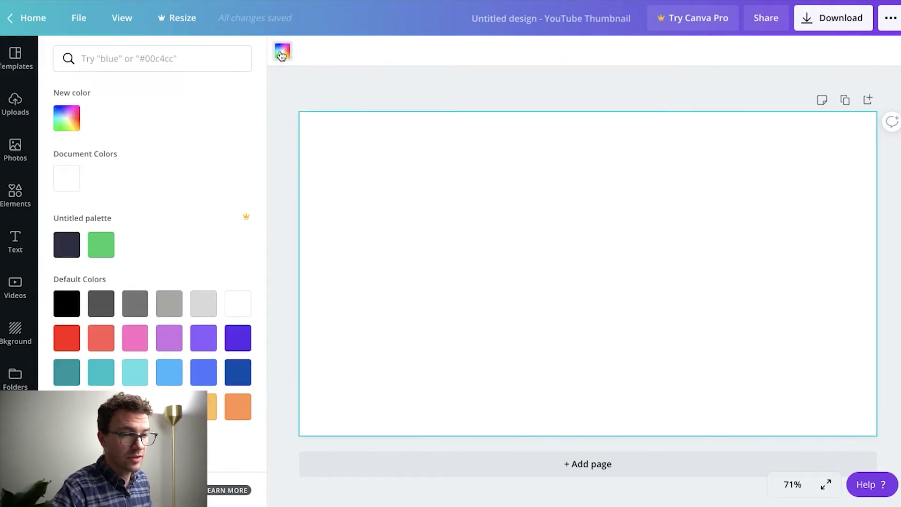
pyautogui.click(68, 247)
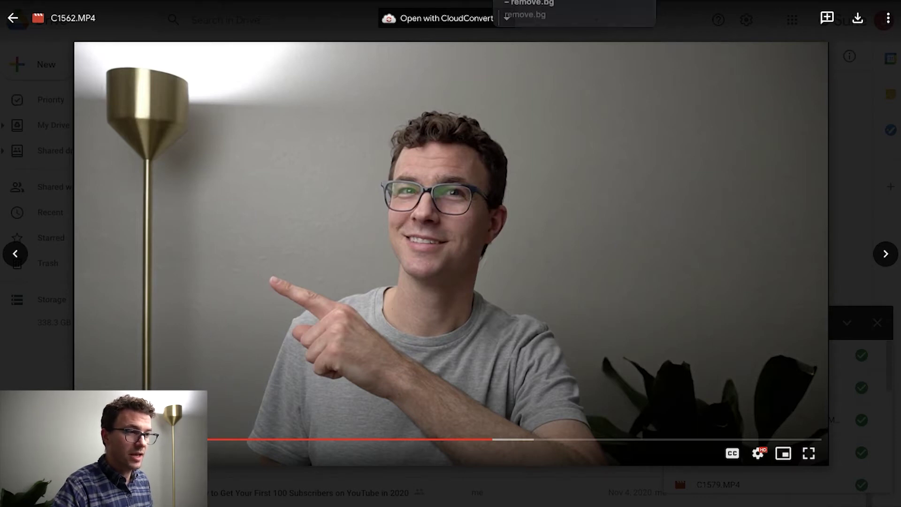
# Switch to remove.bg, upload "Screen Shot 2020-11-05 at 12.33.38 PM" for background removal, and download the preview-size result
pyautogui.click(528, 0)
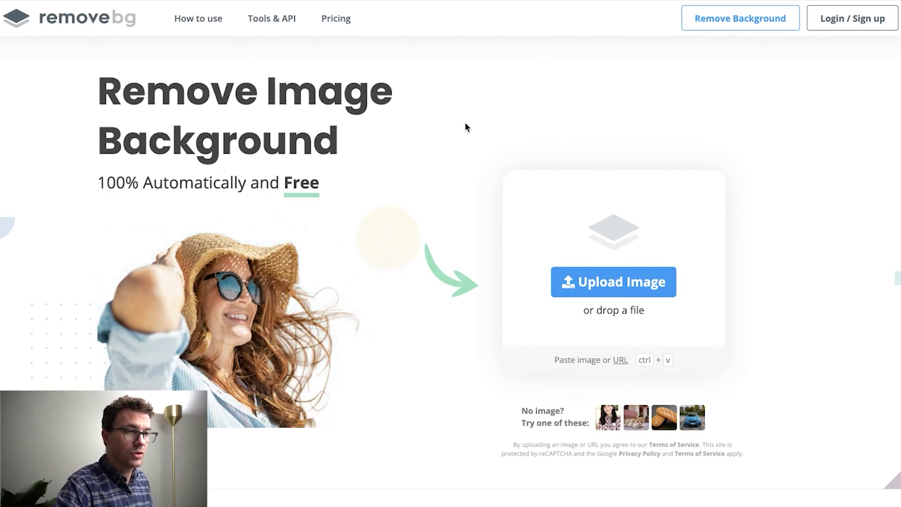
pyautogui.press('super+Tab')
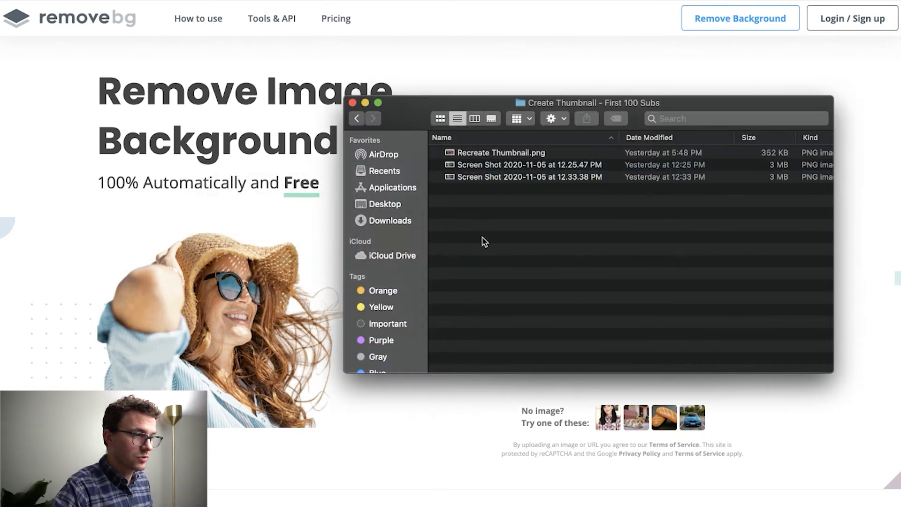
pyautogui.moveTo(489, 177); pyautogui.dragTo(237, 209)
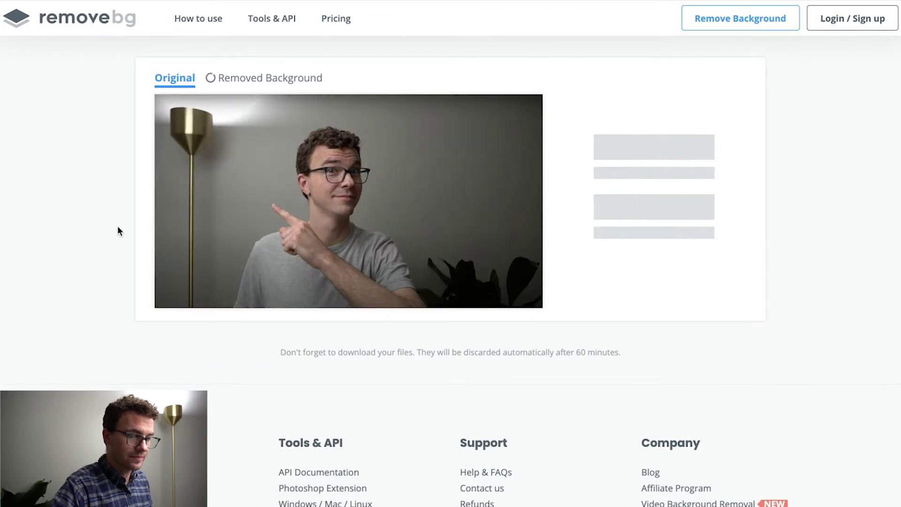
pyautogui.click(182, 82)
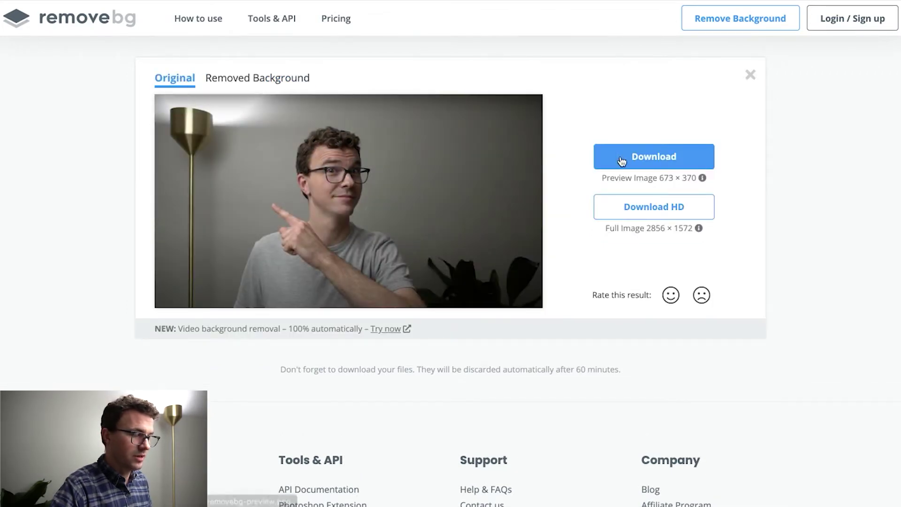
pyautogui.click(672, 164)
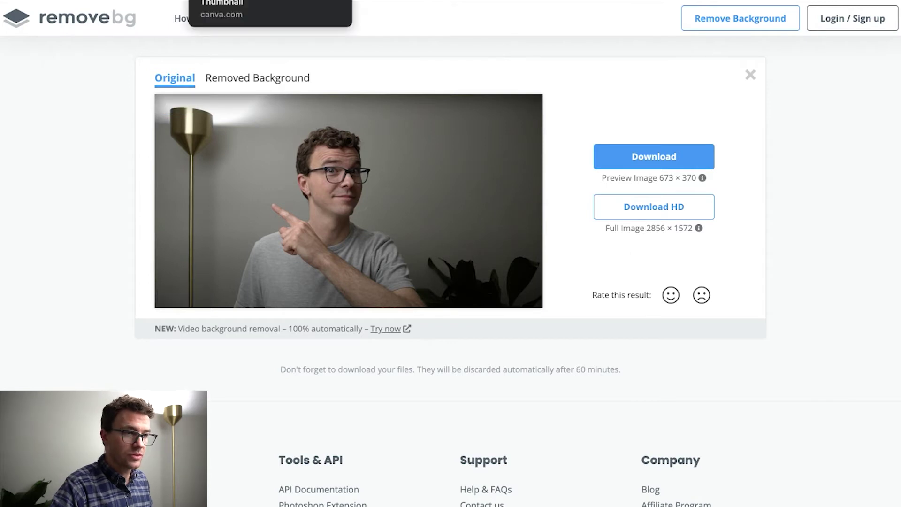
# Return to the Canva thumbnail design and add the uploaded background-free cutout of the pointing man to the page
pyautogui.click(220, 3)
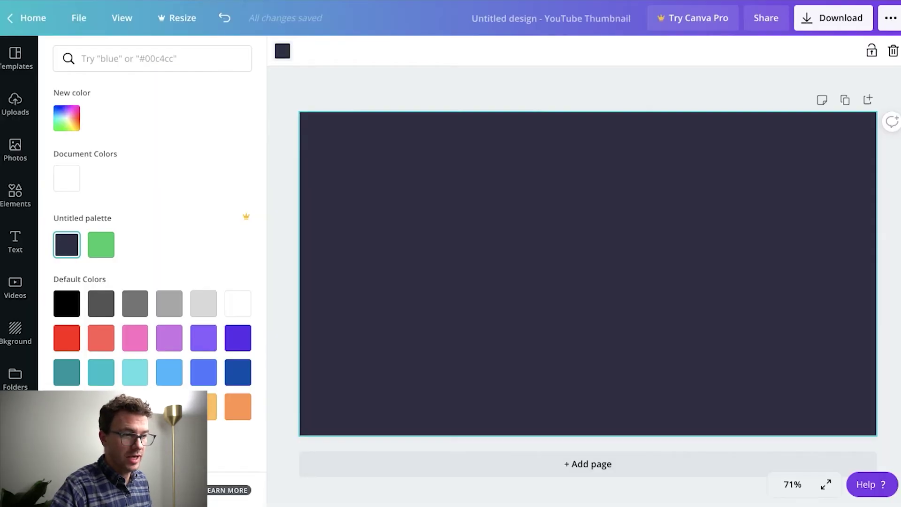
pyautogui.click(16, 102)
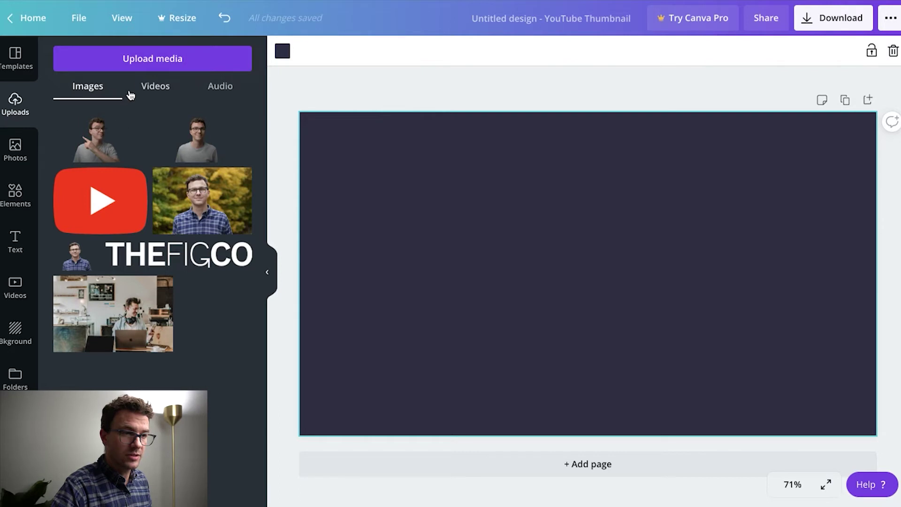
pyautogui.click(149, 62)
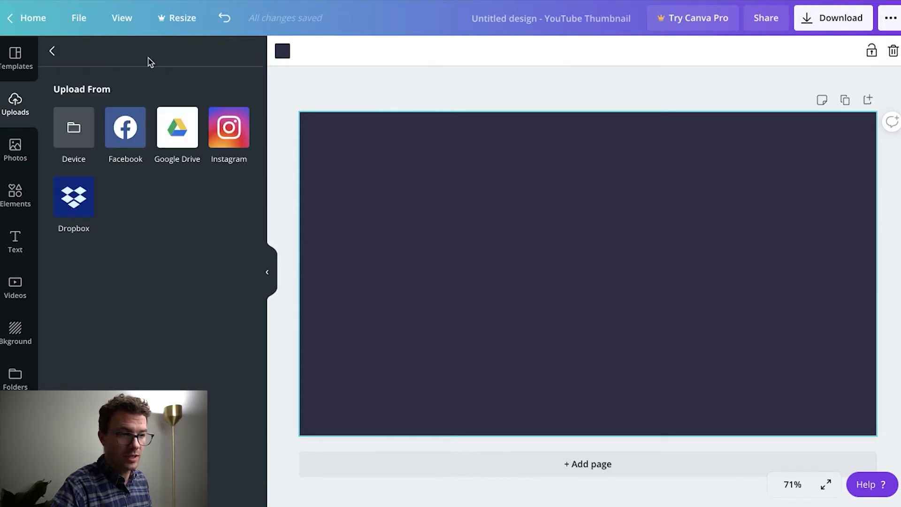
pyautogui.click(53, 52)
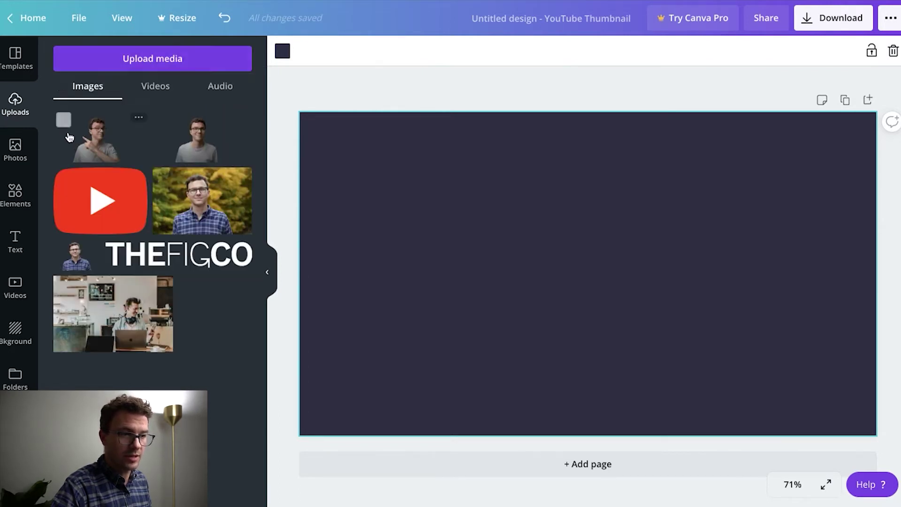
pyautogui.click(96, 145)
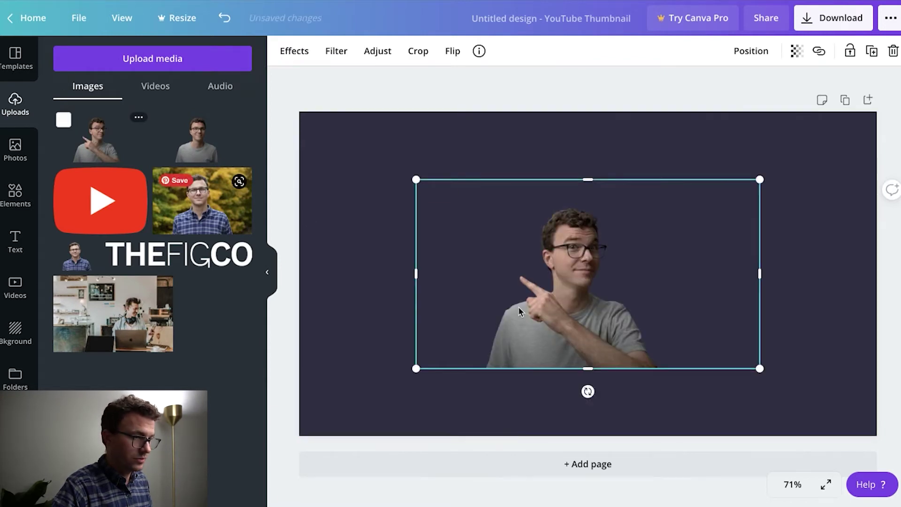
# Enlarge the cutout to nearly the page's full height and place it on the right side, flush with the page's bottom edge
pyautogui.moveTo(758, 178); pyautogui.dragTo(837, 137)
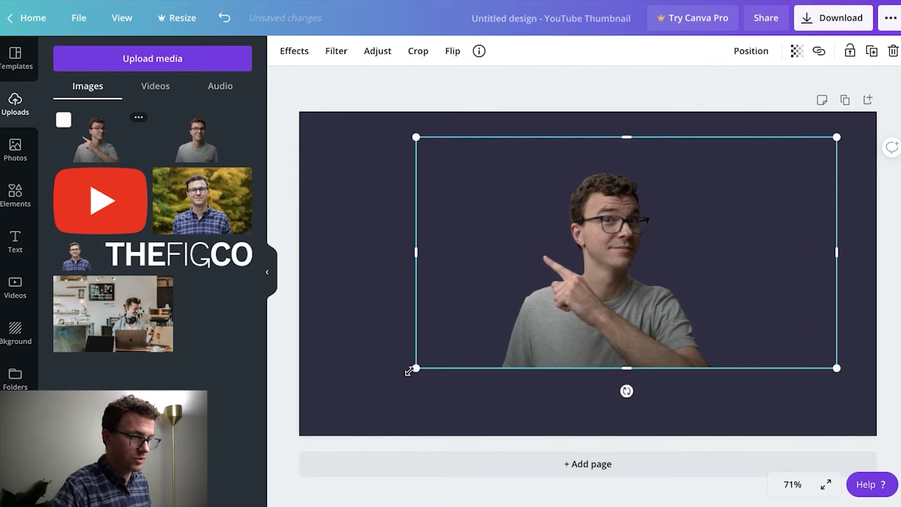
pyautogui.moveTo(416, 369); pyautogui.dragTo(302, 460)
pyautogui.moveTo(837, 137); pyautogui.dragTo(900, 86)
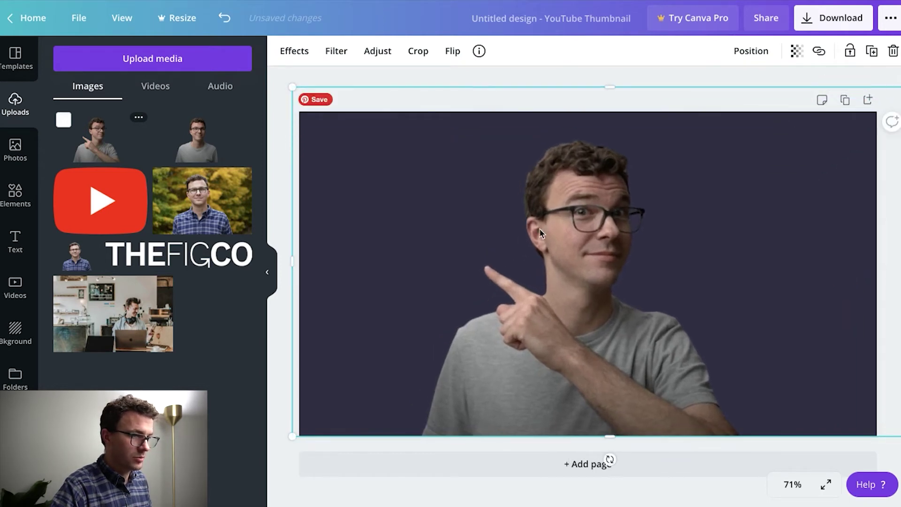
pyautogui.moveTo(289, 85); pyautogui.dragTo(265, 69)
pyautogui.moveTo(501, 267); pyautogui.dragTo(684, 269)
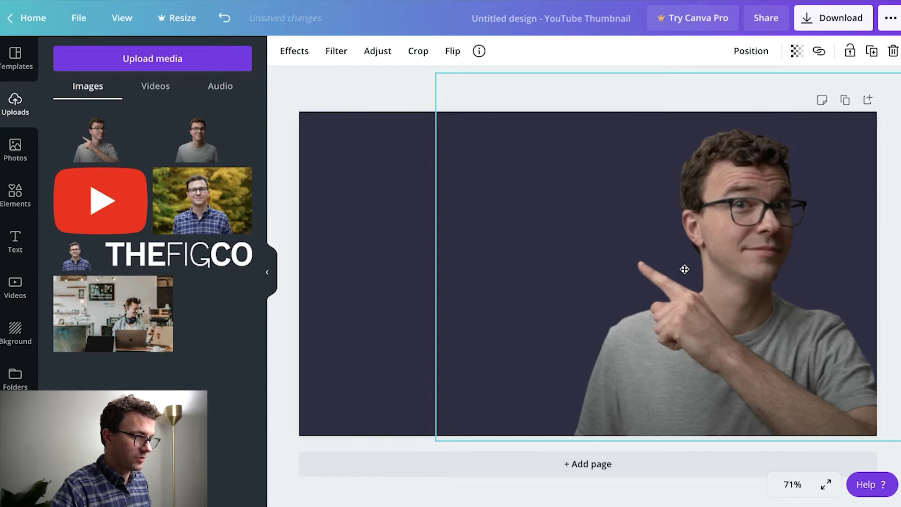
pyautogui.moveTo(684, 268); pyautogui.dragTo(684, 268)
pyautogui.click(327, 176)
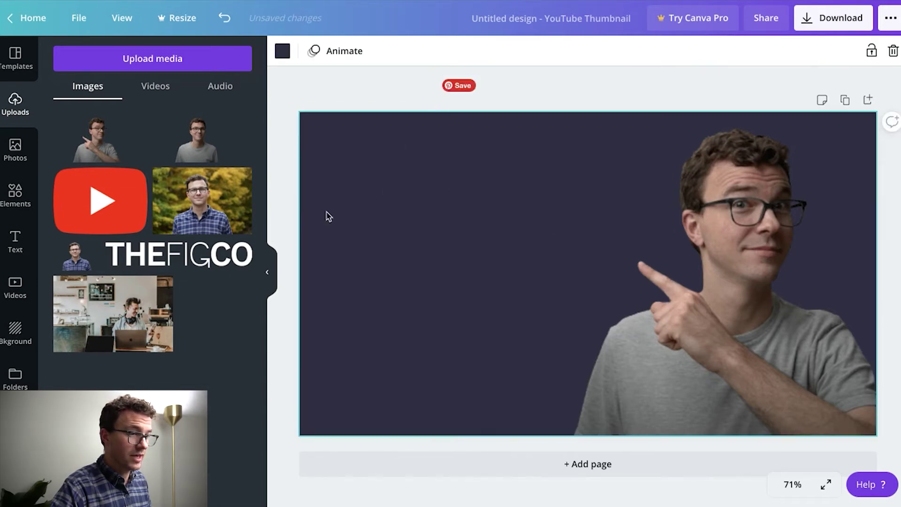
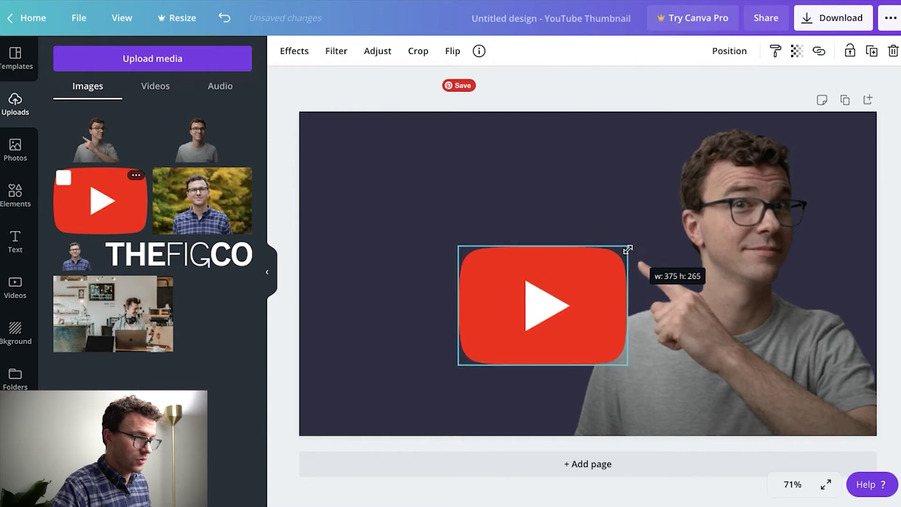
# Move the red YouTube logo away from the cutout into the lower-left half of the thumbnail
pyautogui.moveTo(560, 284); pyautogui.dragTo(487, 291)
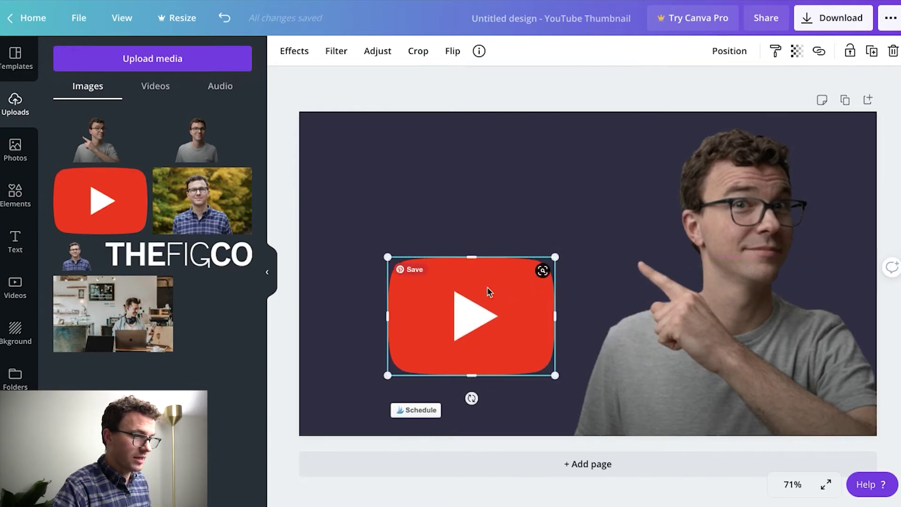
pyautogui.click(394, 225)
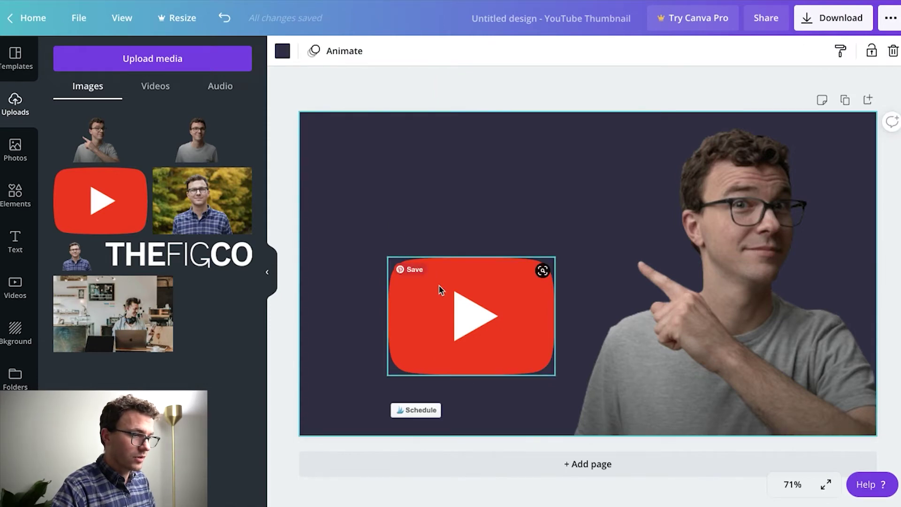
pyautogui.click(440, 306)
pyautogui.click(358, 294)
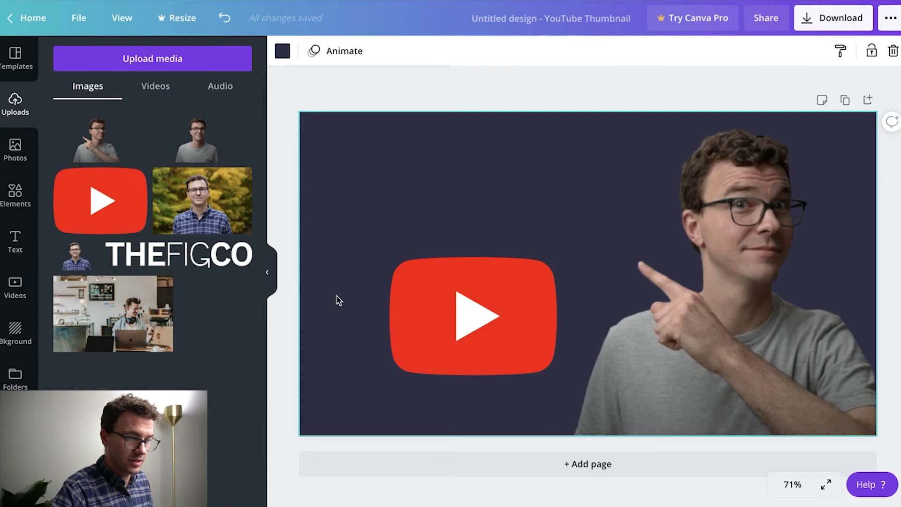
# Browse the graphic elements and add the recently used plain straight line to the thumbnail
pyautogui.click(15, 201)
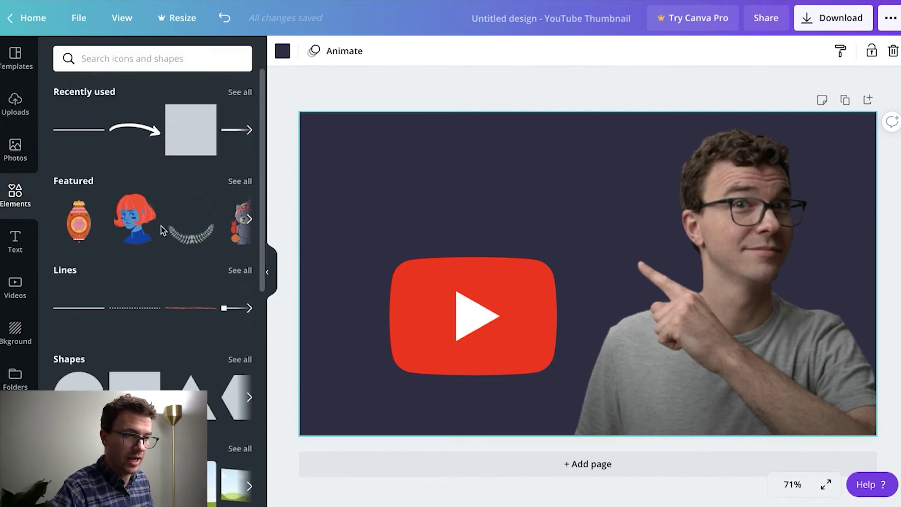
pyautogui.scroll(-3, 89, 319)
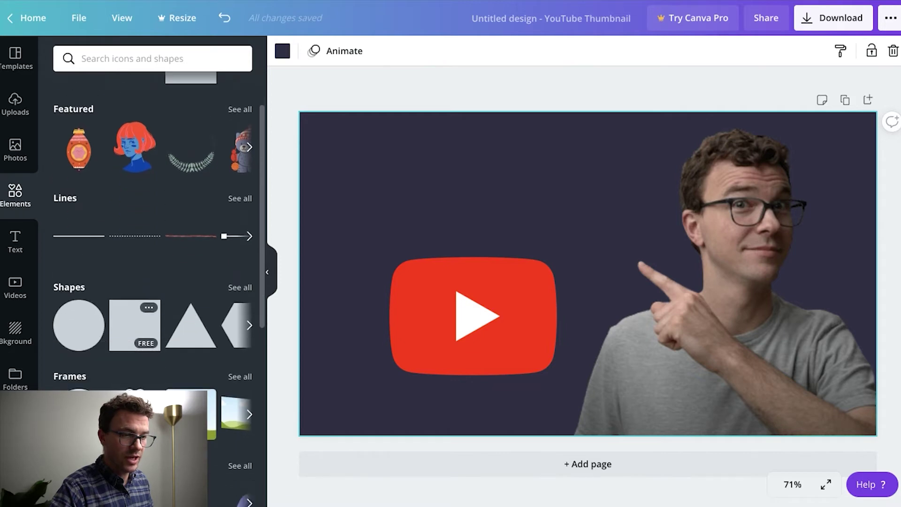
pyautogui.scroll(-2, 152, 282)
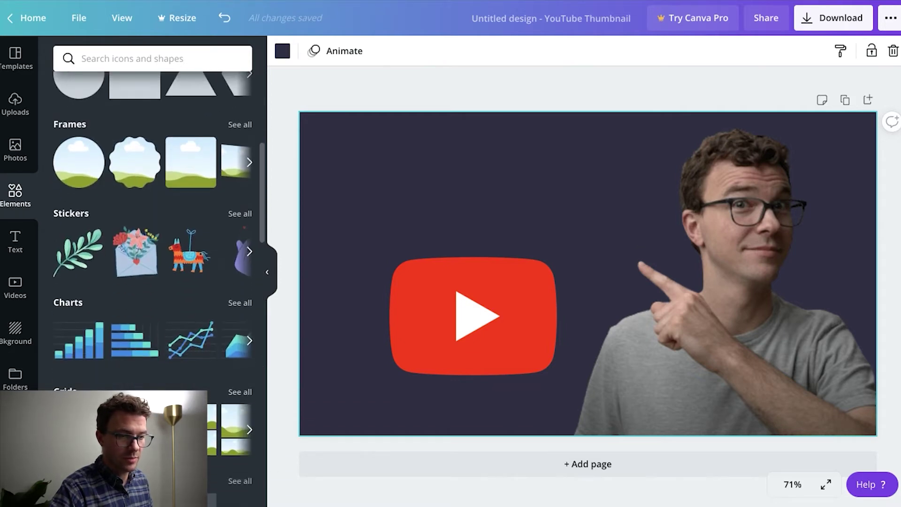
pyautogui.scroll(5, 82, 303)
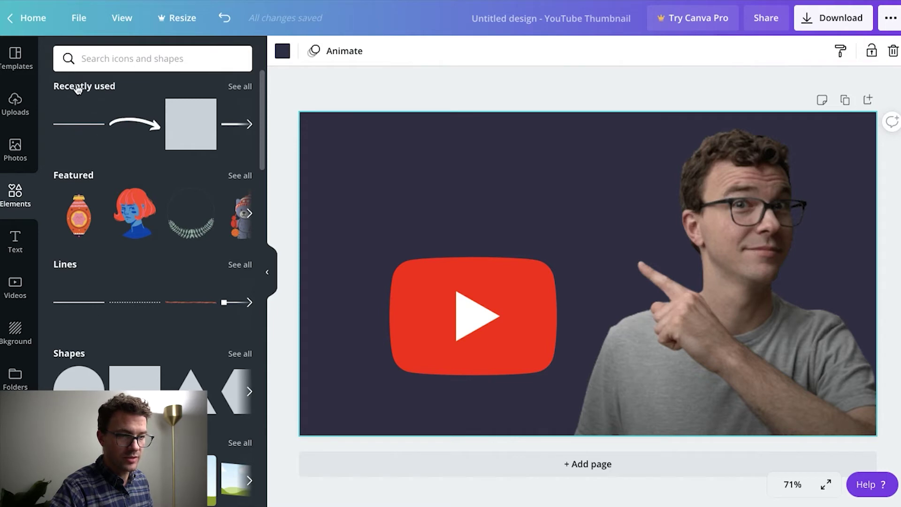
pyautogui.click(70, 127)
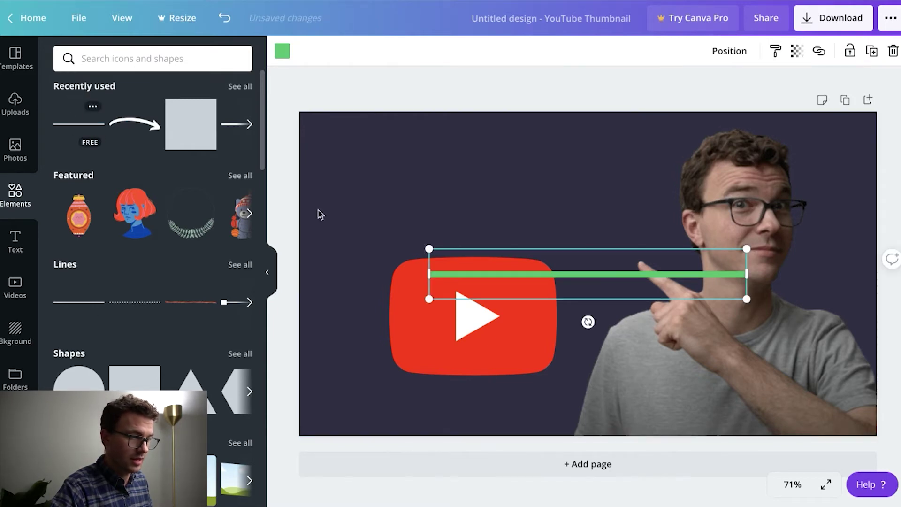
# Recolor the straight line white and shorten it to just over a quarter of its length
pyautogui.click(282, 56)
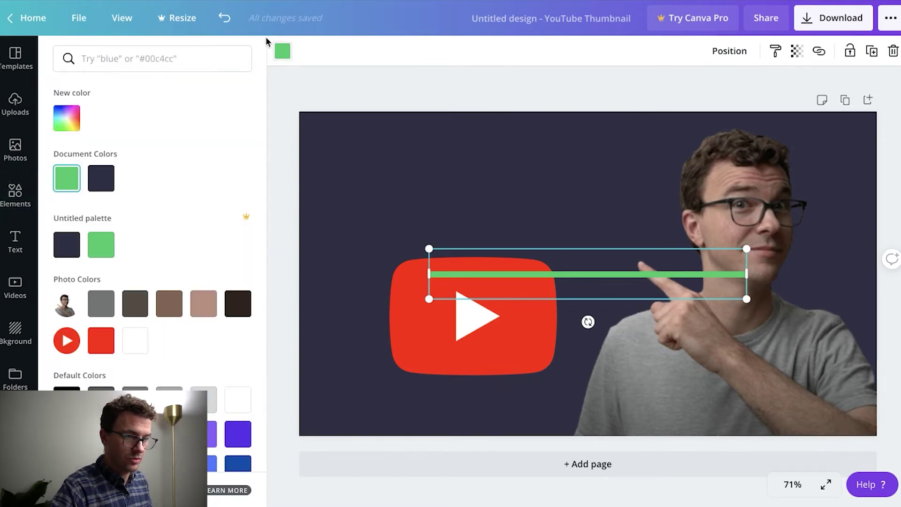
pyautogui.click(134, 344)
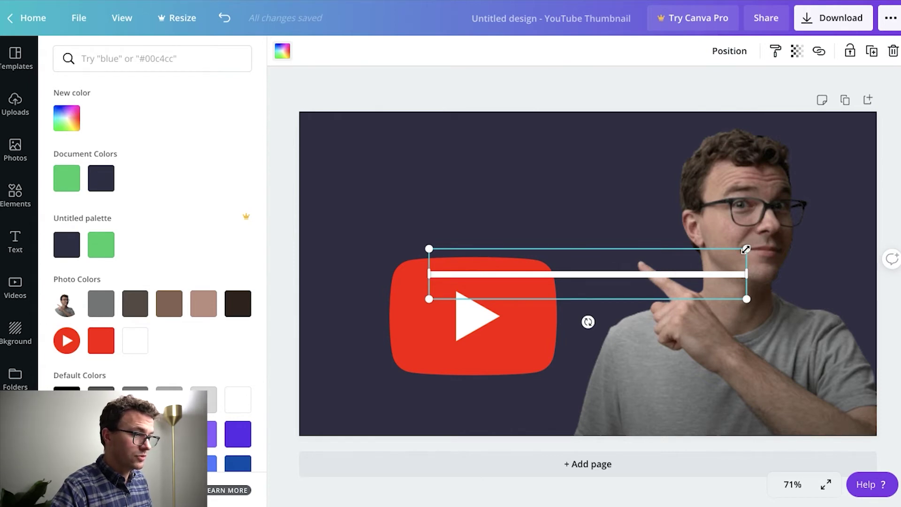
pyautogui.moveTo(731, 257); pyautogui.dragTo(518, 287)
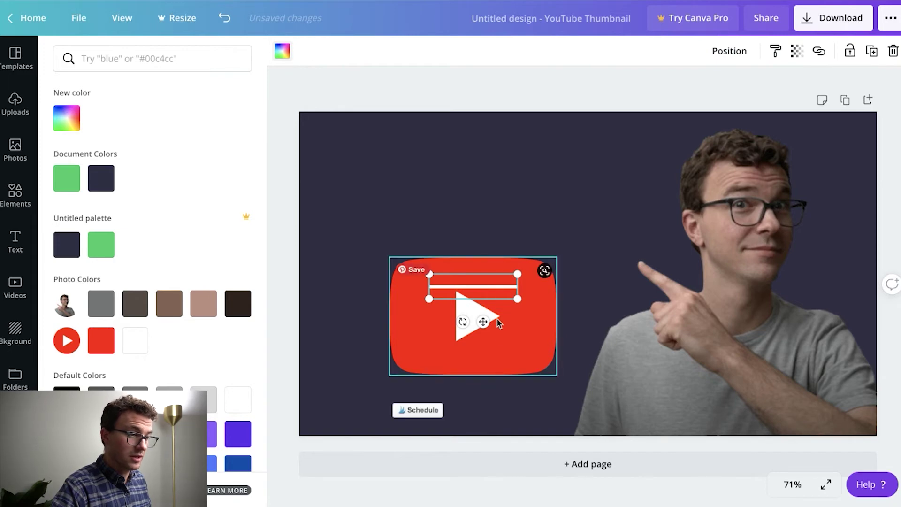
# Nudge the red YouTube logo slightly to the right in small increments
pyautogui.click(497, 333)
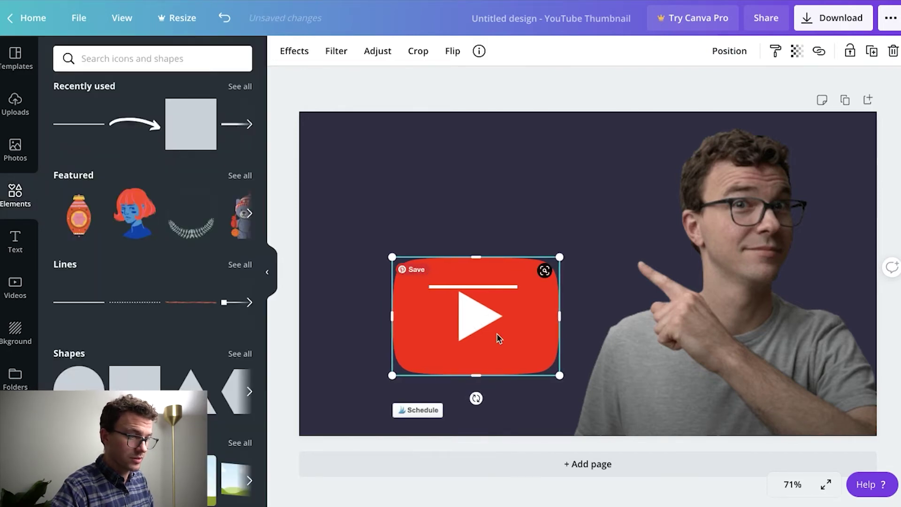
pyautogui.press('Right')
pyautogui.press('Right')
pyautogui.press('Right')
pyautogui.press('Right')
pyautogui.press('Right')
pyautogui.press('Right')
pyautogui.press('Right')
pyautogui.press('Right')
pyautogui.press('Right')
pyautogui.press('Right')
pyautogui.press('Right')
pyautogui.press('Right')
pyautogui.press('Right')
pyautogui.press('Right')
pyautogui.press('Right')
pyautogui.press('Right')
pyautogui.press('Right')
pyautogui.press('Right')
pyautogui.press('Right')
pyautogui.press('Right')
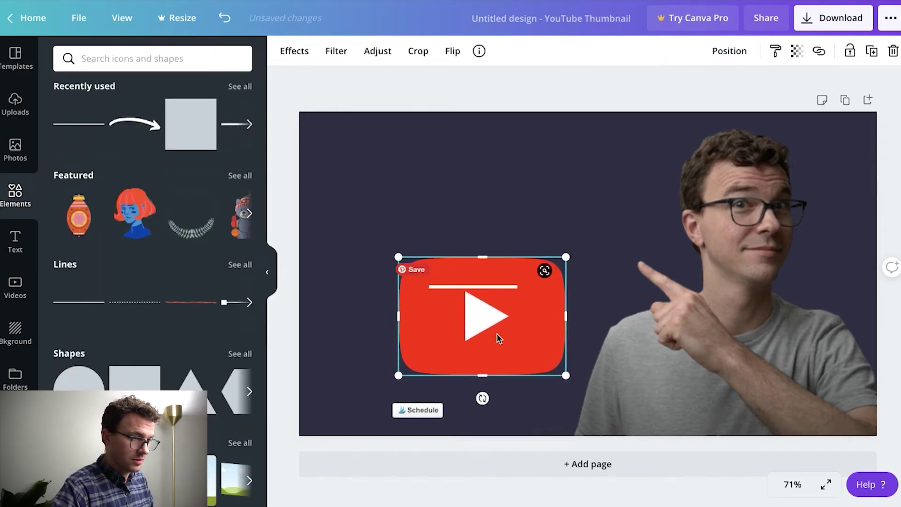
# Place the white line on the empty area left of the YouTube logo and make the logo slightly smaller
pyautogui.moveTo(470, 291); pyautogui.dragTo(354, 288)
pyautogui.click(500, 333)
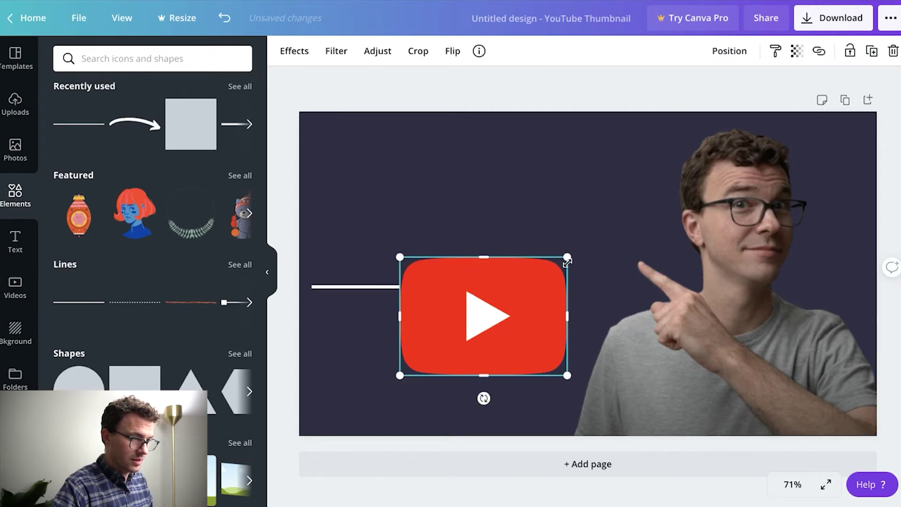
pyautogui.moveTo(568, 257); pyautogui.dragTo(551, 309)
# Shift the white line slightly toward the logo and duplicate it twice
pyautogui.click(393, 286)
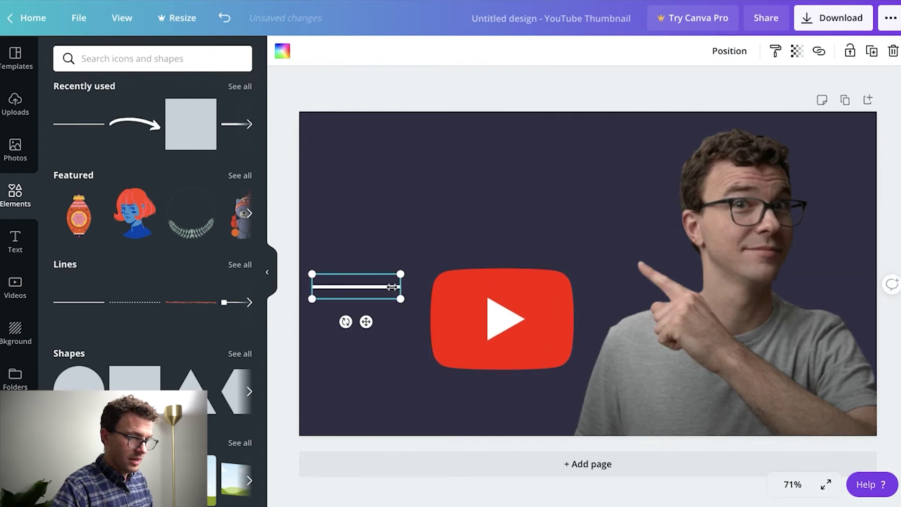
pyautogui.moveTo(393, 287); pyautogui.dragTo(394, 287)
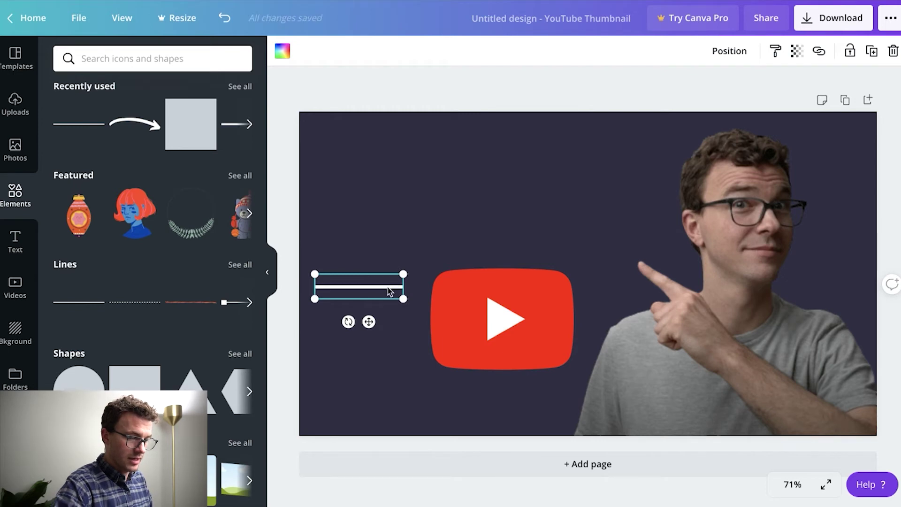
pyautogui.hotkey('ctrl', 'd')
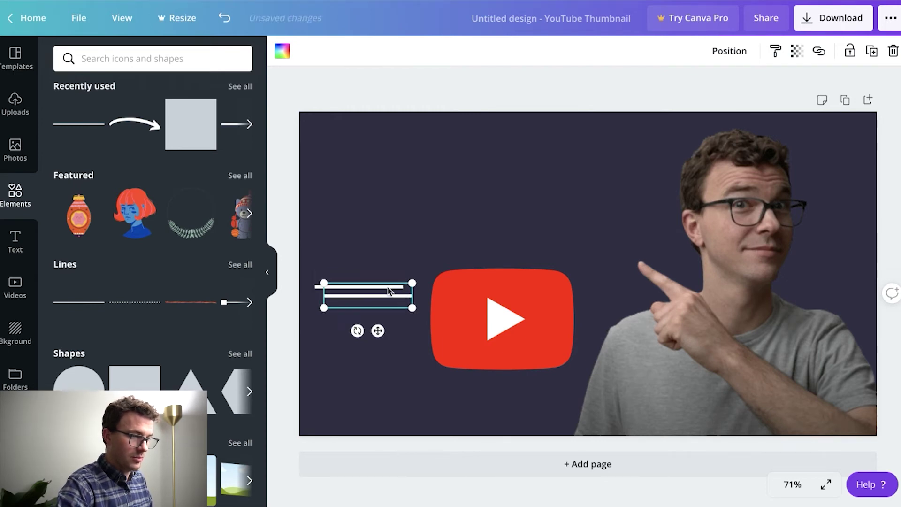
pyautogui.hotkey('ctrl', 'd')
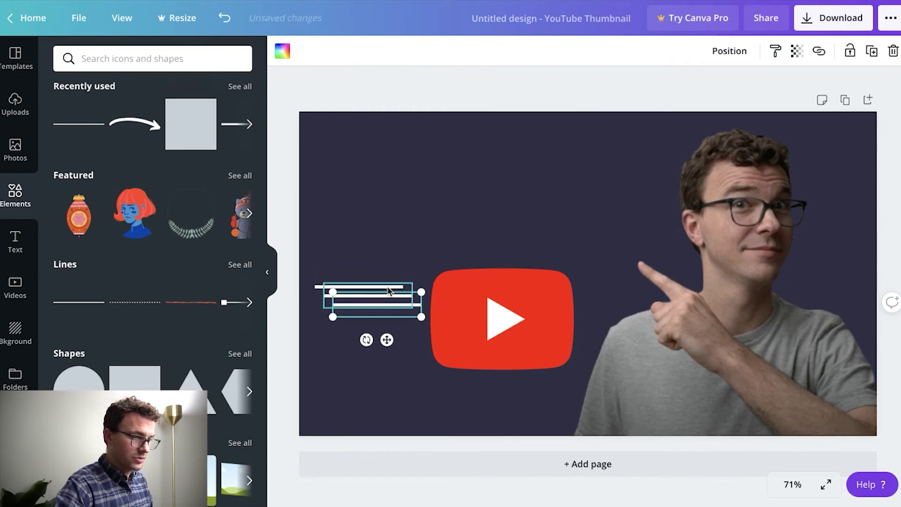
# Stack the three white lines beside the logo with clear gaps between them and their ends lined up
pyautogui.moveTo(396, 314); pyautogui.dragTo(383, 348)
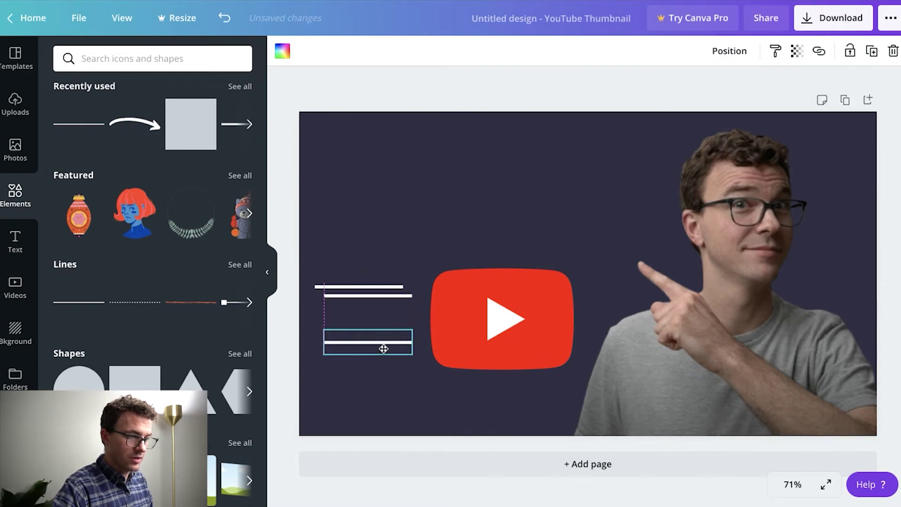
pyautogui.moveTo(383, 348); pyautogui.dragTo(384, 349)
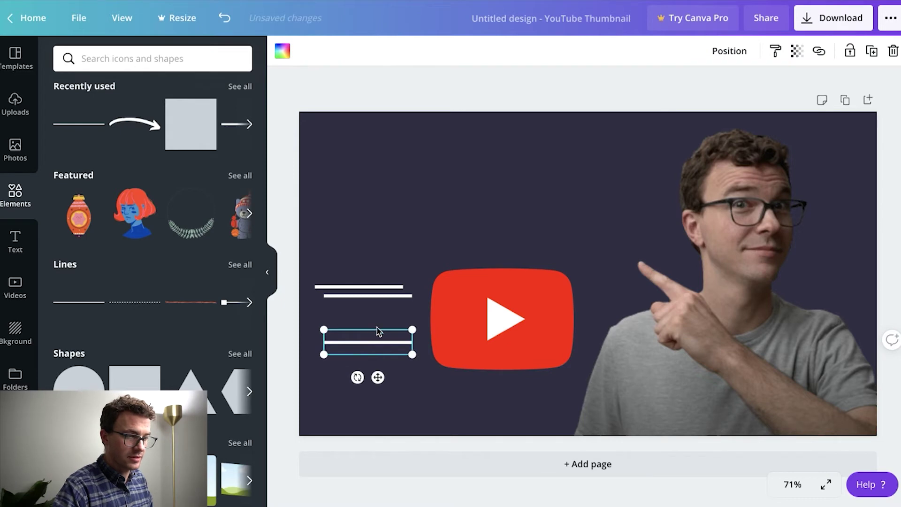
pyautogui.moveTo(377, 301); pyautogui.dragTo(376, 321)
pyautogui.click(378, 287)
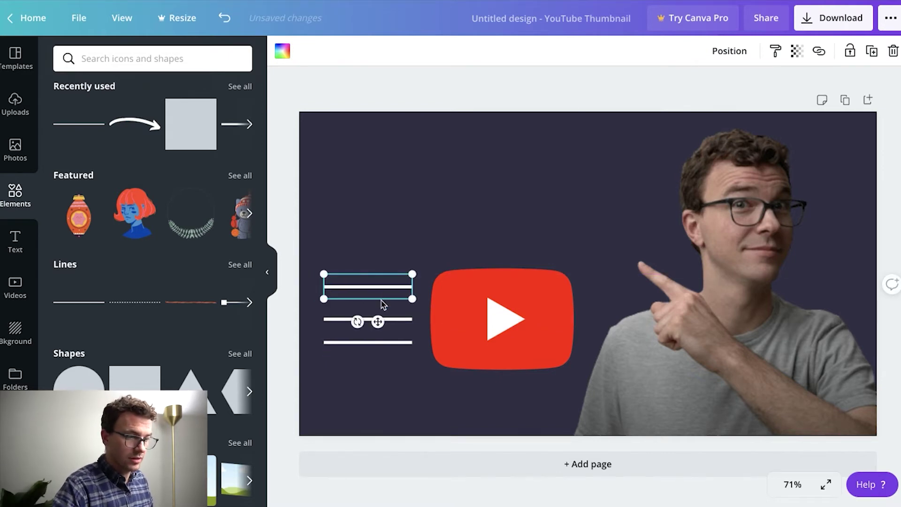
# Shorten the middle and lower lines from their left ends, making the middle line the shortest
pyautogui.click(313, 325)
pyautogui.click(323, 318)
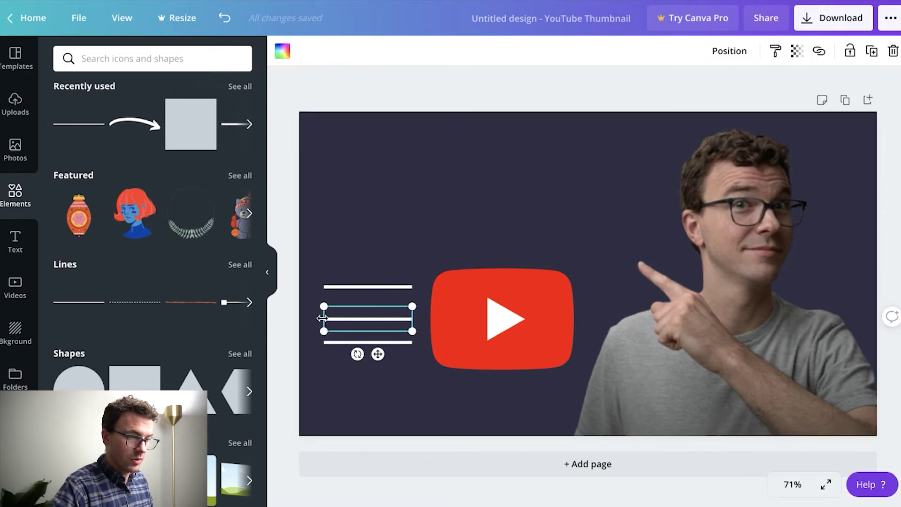
pyautogui.moveTo(326, 319); pyautogui.dragTo(329, 338)
pyautogui.click(326, 342)
pyautogui.click(313, 328)
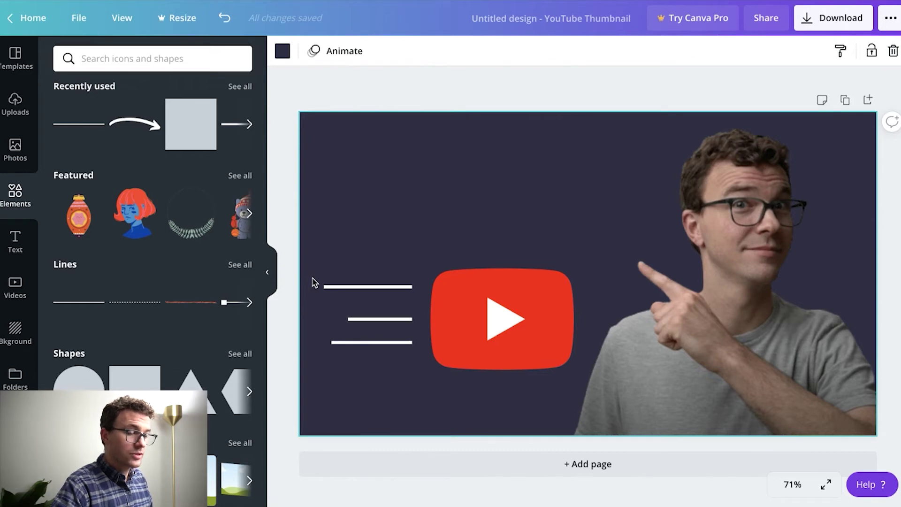
# Space the three white lines evenly in the vertical direction and align them along their right edges
pyautogui.moveTo(317, 277); pyautogui.dragTo(395, 361)
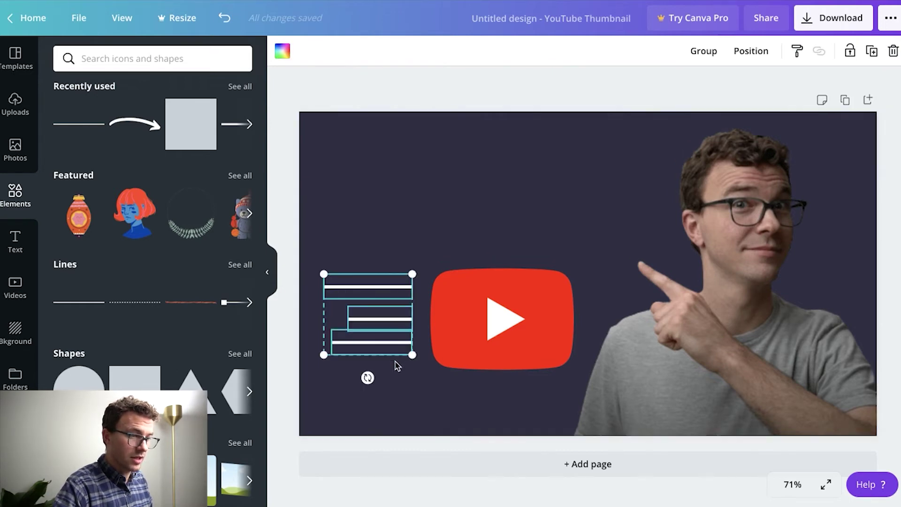
pyautogui.click(740, 51)
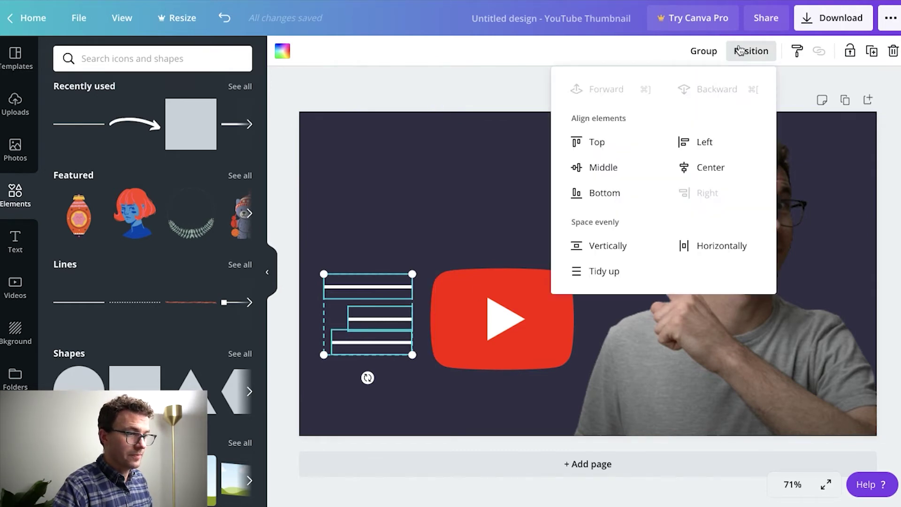
pyautogui.click(598, 250)
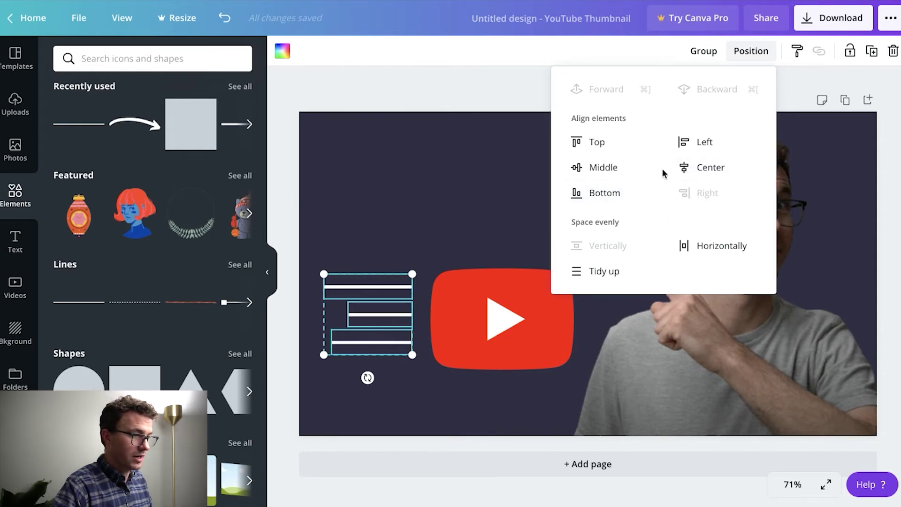
pyautogui.click(694, 149)
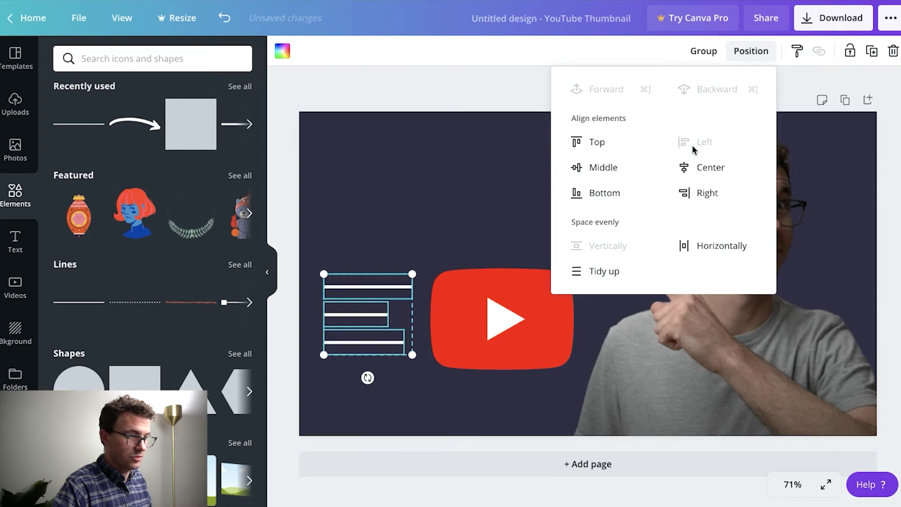
pyautogui.click(698, 193)
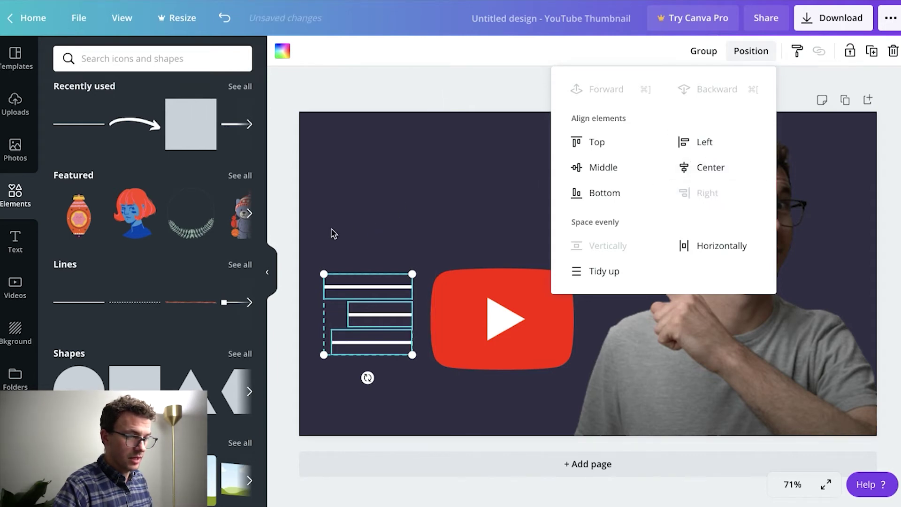
pyautogui.click(331, 276)
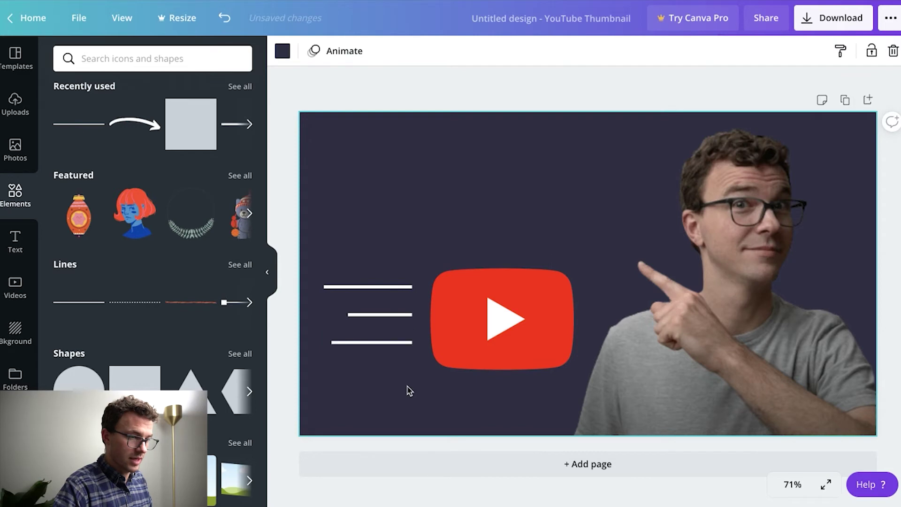
# Nudge the YouTube logo slightly left, closer to the three white lines
pyautogui.click(469, 336)
pyautogui.press('Left')
pyautogui.press('Left')
pyautogui.press('Left')
pyautogui.press('Left')
pyautogui.press('Left')
pyautogui.press('Left')
pyautogui.press('Left')
pyautogui.press('Left')
pyautogui.press('Left')
pyautogui.press('Left')
pyautogui.press('Left')
pyautogui.press('Left')
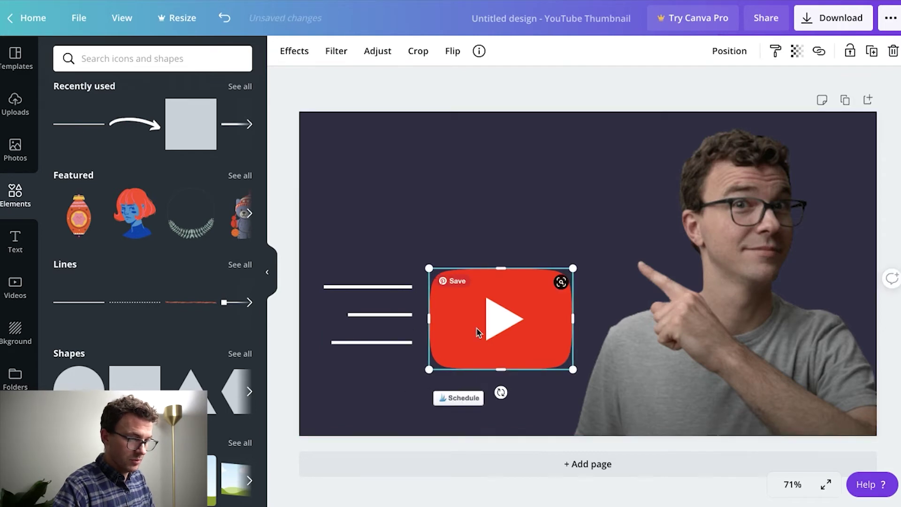
pyautogui.click(415, 370)
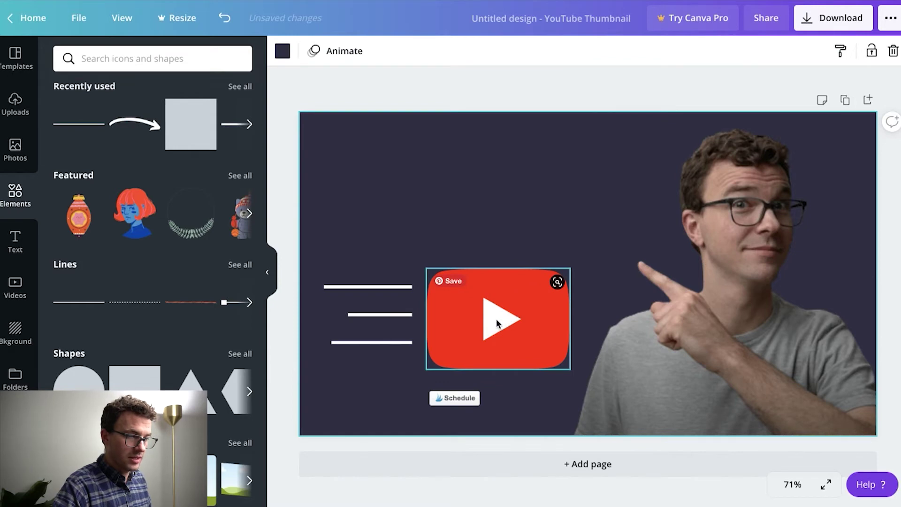
# Raise the YouTube logo slightly so its center lines up with the middle white line
pyautogui.click(492, 310)
pyautogui.moveTo(493, 311); pyautogui.dragTo(493, 307)
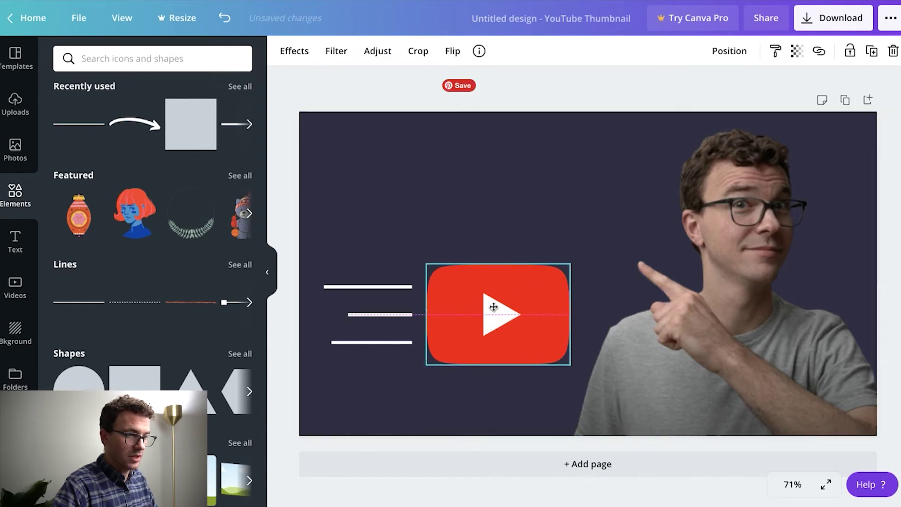
pyautogui.moveTo(492, 310); pyautogui.dragTo(493, 309)
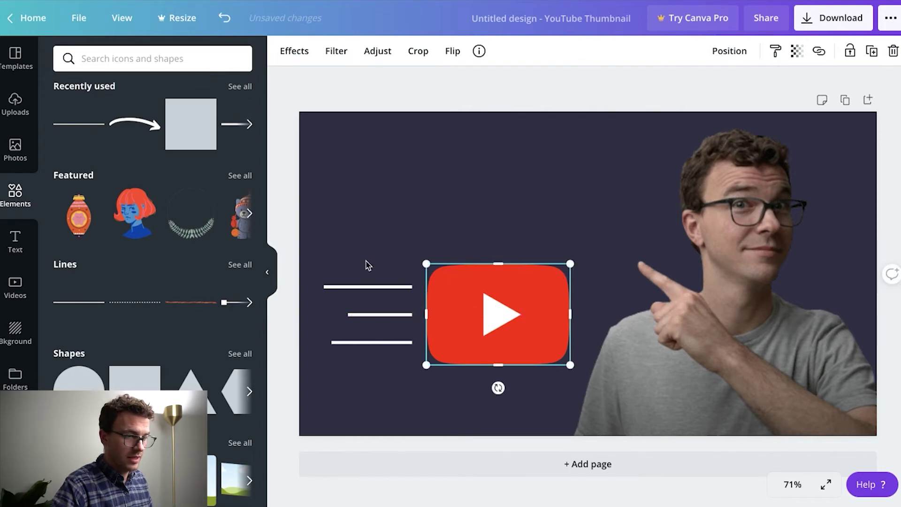
pyautogui.click(356, 255)
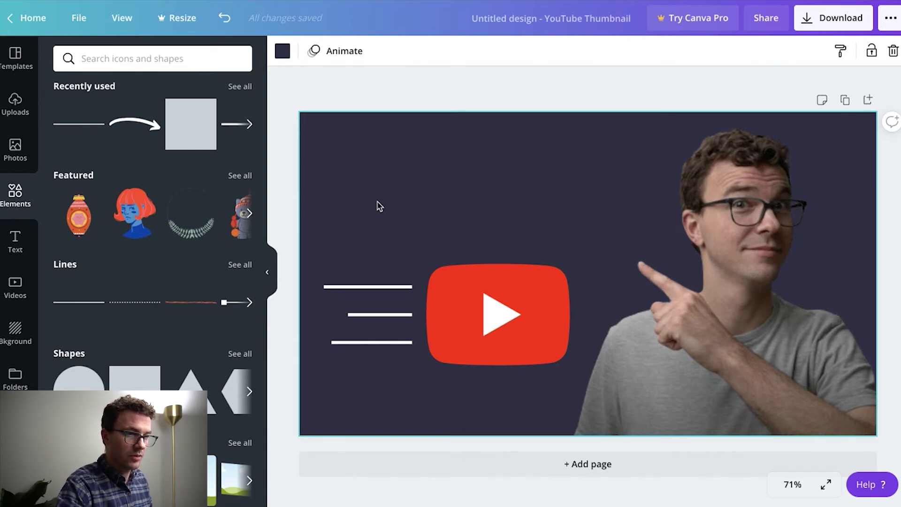
# Add a text box and place it in the thumbnail's upper-left area, lined up with the top white line's left end
pyautogui.press('t')
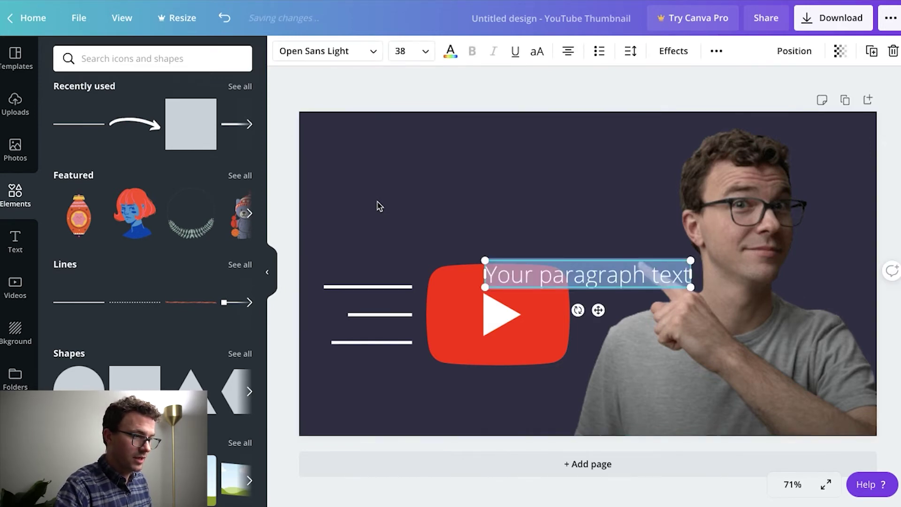
pyautogui.click(565, 260)
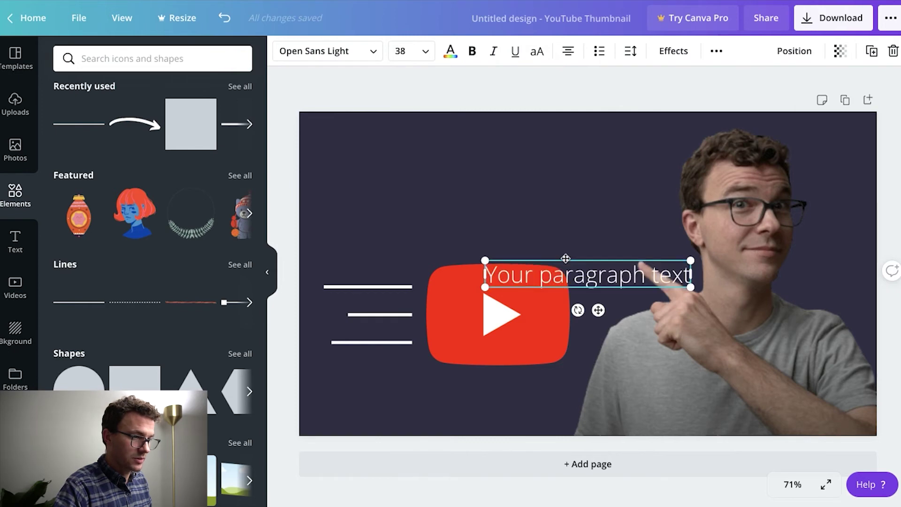
pyautogui.moveTo(566, 259); pyautogui.dragTo(405, 147)
pyautogui.click(381, 231)
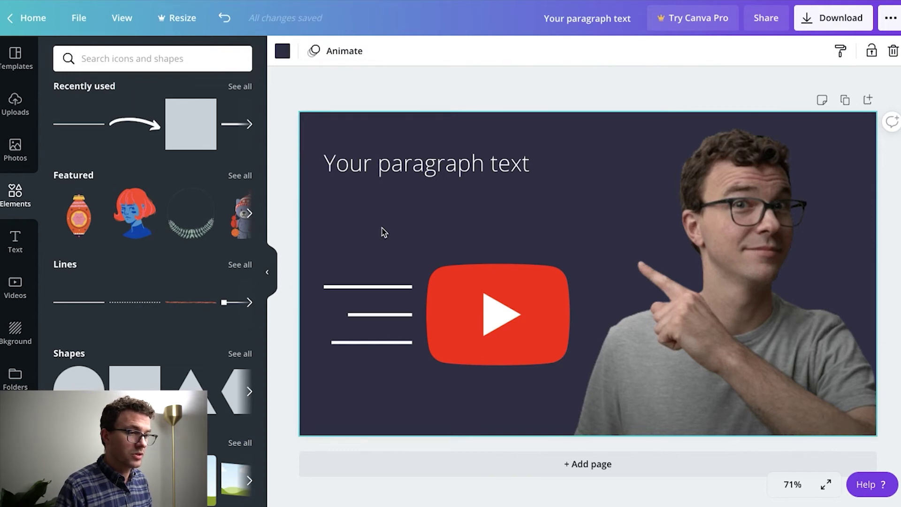
# Replace the placeholder text with "How to get your first 100 subscribers on YouTube"
pyautogui.click(414, 165)
pyautogui.click(413, 161)
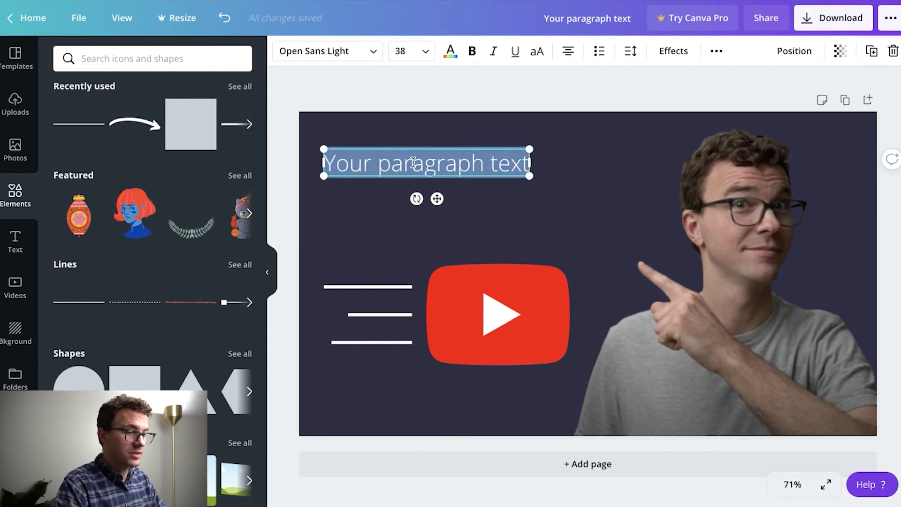
pyautogui.write('How to get')
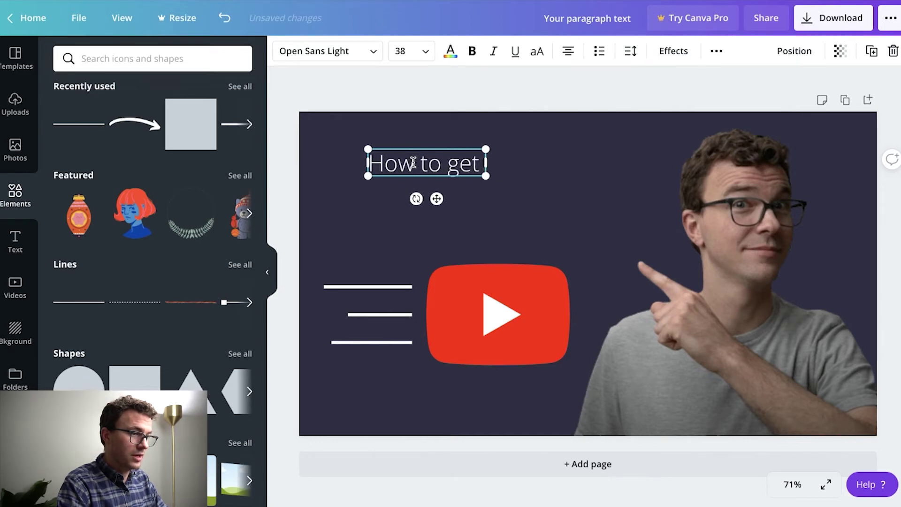
pyautogui.write(' your first 100')
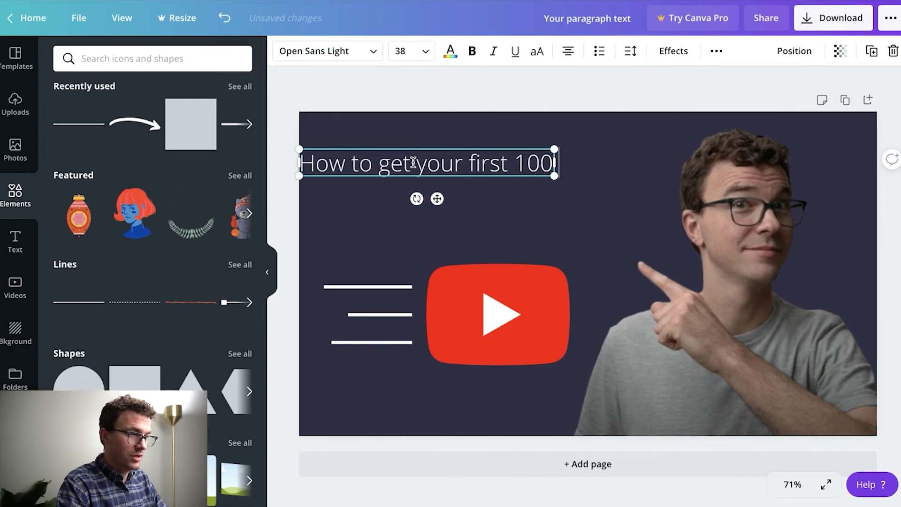
pyautogui.write(' subscrib')
pyautogui.press('BackSpace')
pyautogui.press('BackSpace')
pyautogui.write('bsc')
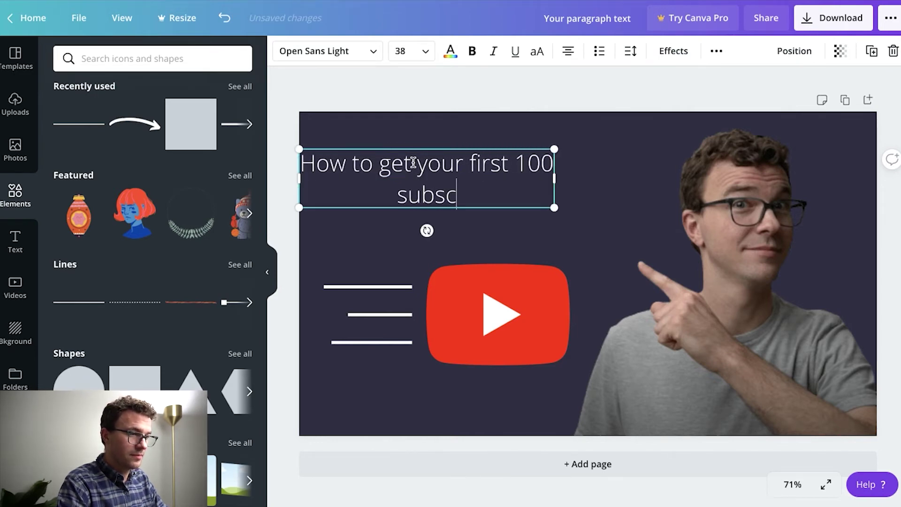
pyautogui.write('ribers on You')
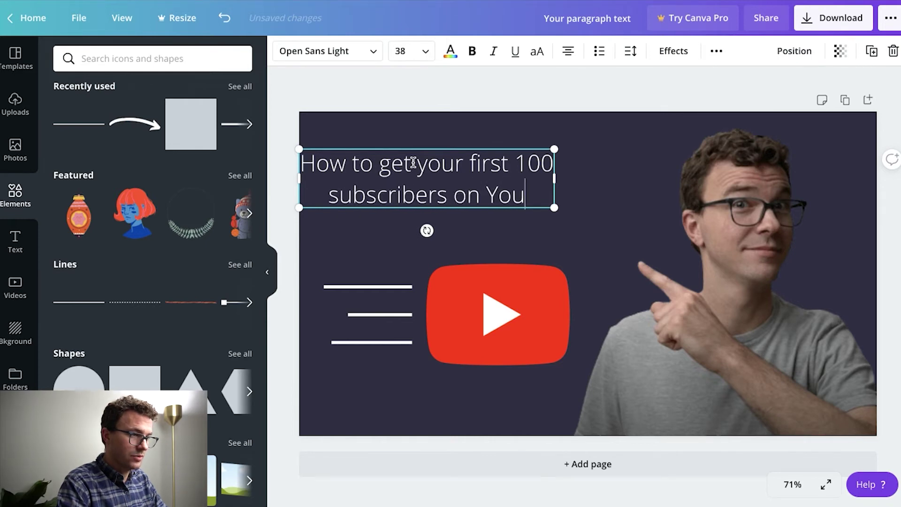
pyautogui.write('Tube')
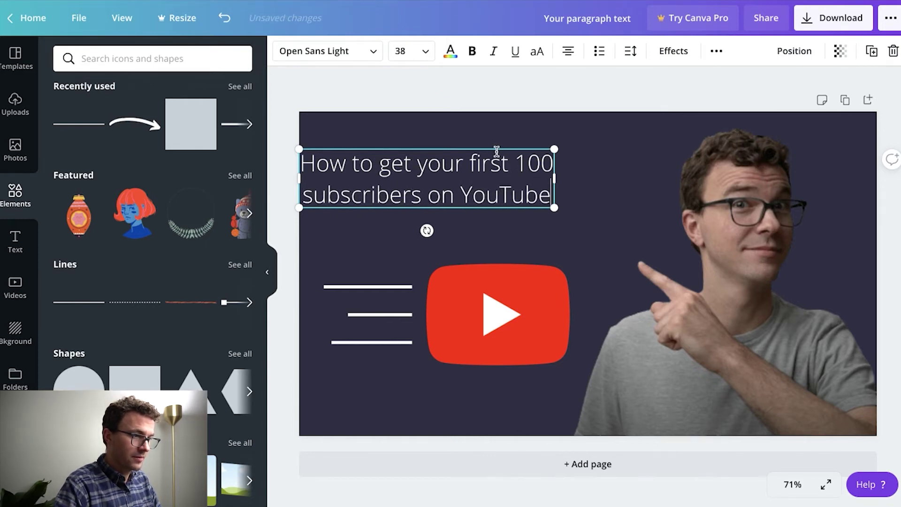
# Line the title's left edge up with the top white line and enlarge it to font size 46.8
pyautogui.moveTo(408, 148); pyautogui.dragTo(430, 145)
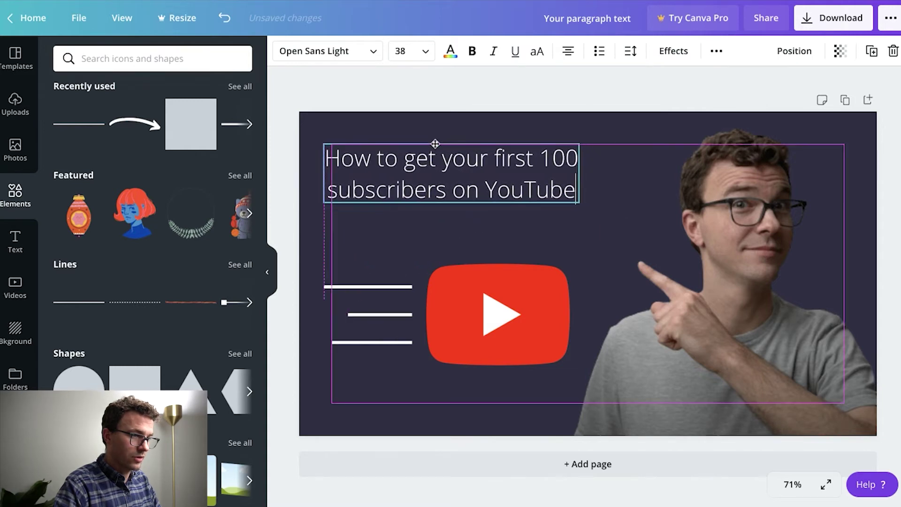
pyautogui.moveTo(580, 205); pyautogui.dragTo(637, 221)
pyautogui.click(309, 130)
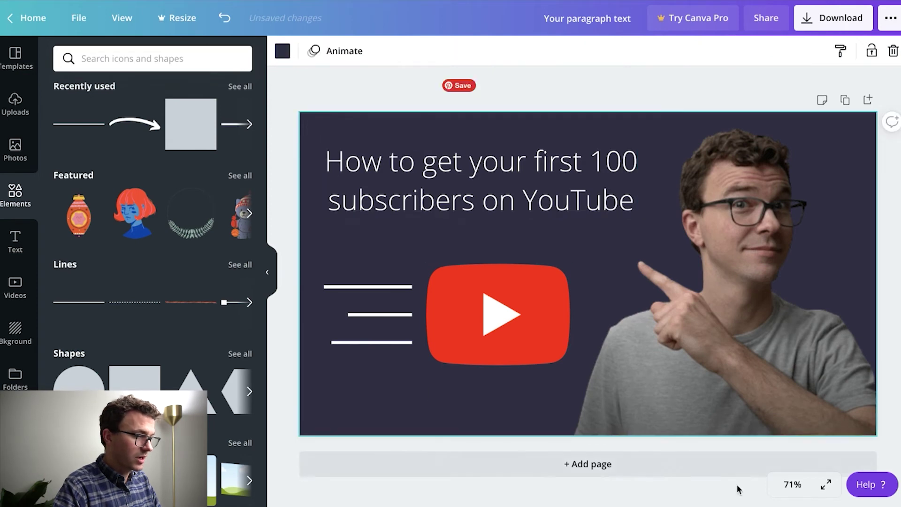
# Preview the thumbnail at 10% zoom to judge whether the long title is readable, and return to 75%
pyautogui.click(793, 485)
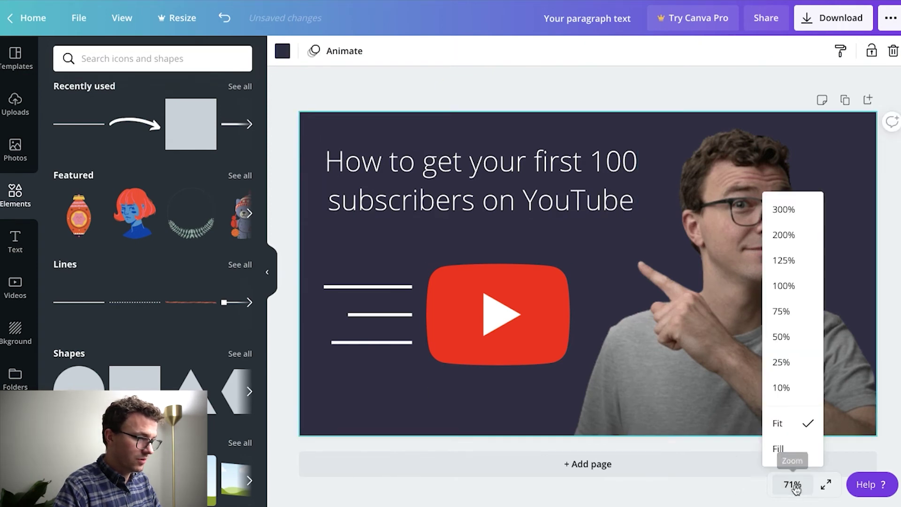
pyautogui.click(780, 385)
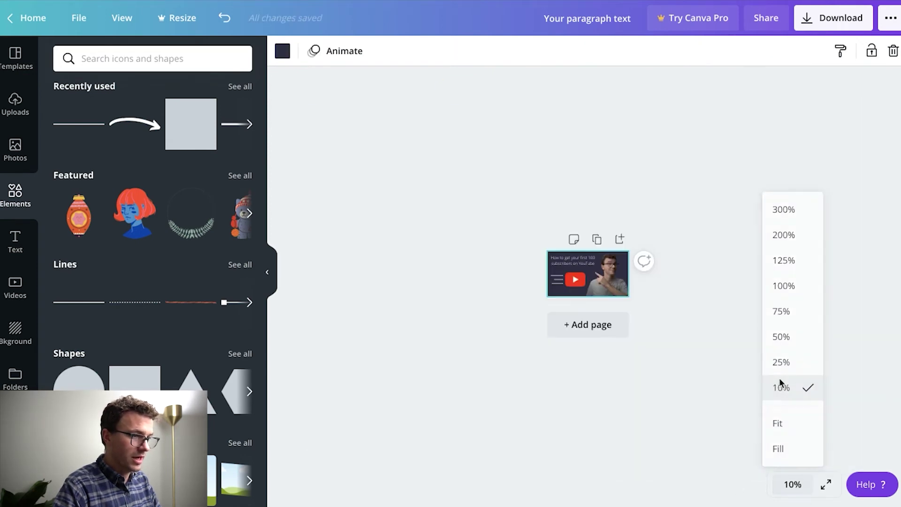
pyautogui.click(436, 356)
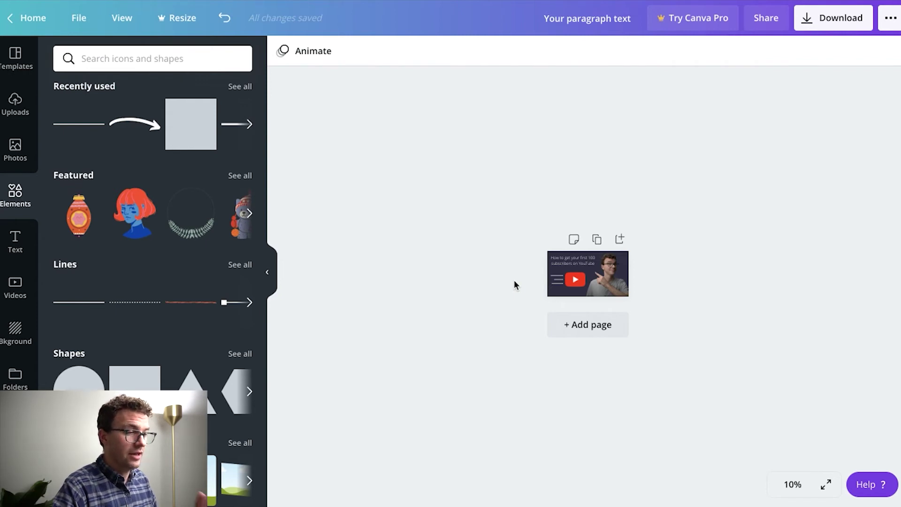
pyautogui.click(793, 485)
pyautogui.click(772, 313)
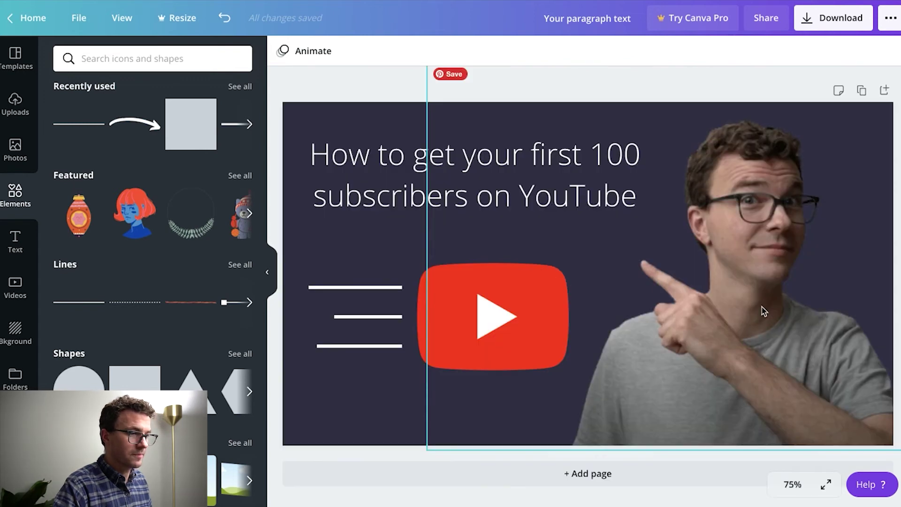
# Replace the title text with "First 100 Subs"
pyautogui.doubleClick(346, 162)
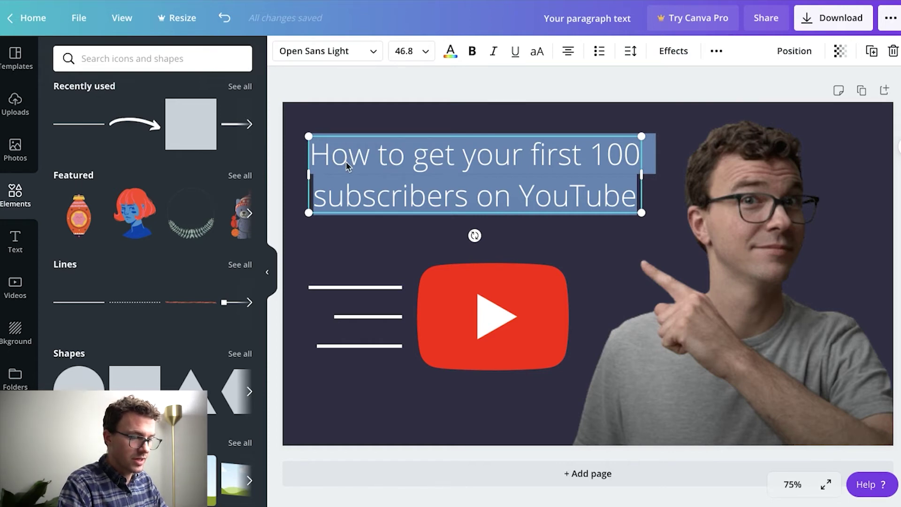
pyautogui.write('First 100 S')
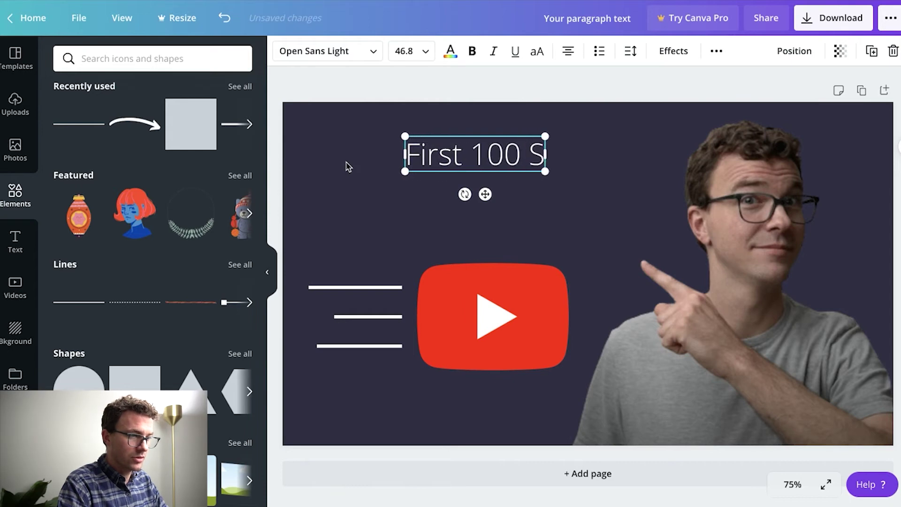
pyautogui.write('ubs')
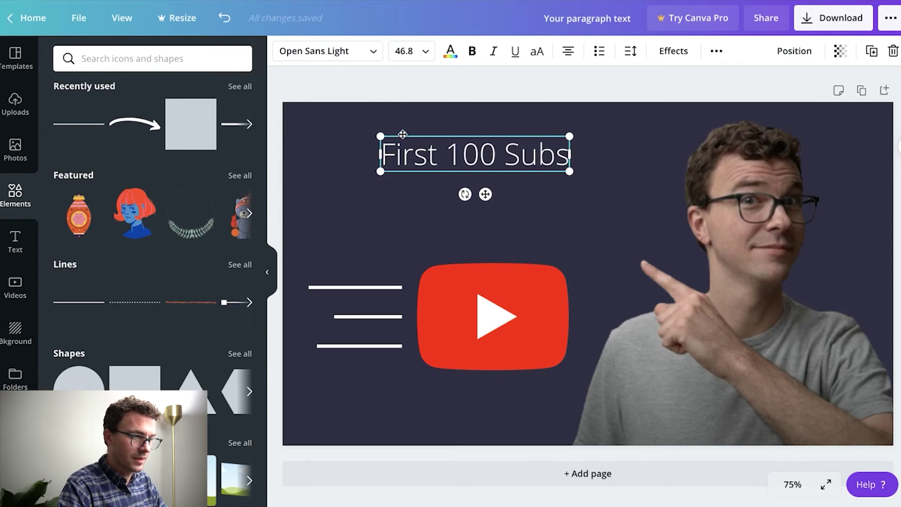
# Move the title toward the thumbnail's left edge and enlarge it to font size 91, spanning up to the presenter's head
pyautogui.moveTo(403, 135); pyautogui.dragTo(336, 141)
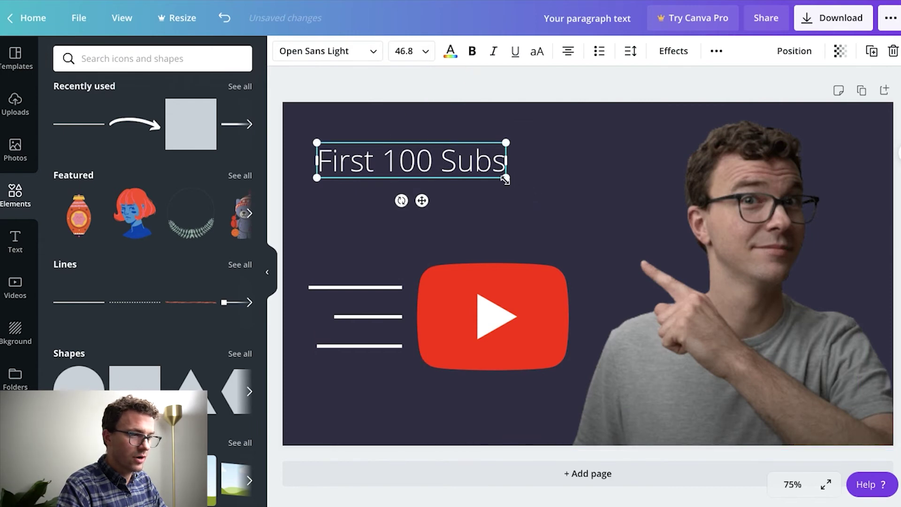
pyautogui.moveTo(506, 178); pyautogui.dragTo(652, 261)
pyautogui.moveTo(318, 211); pyautogui.dragTo(299, 214)
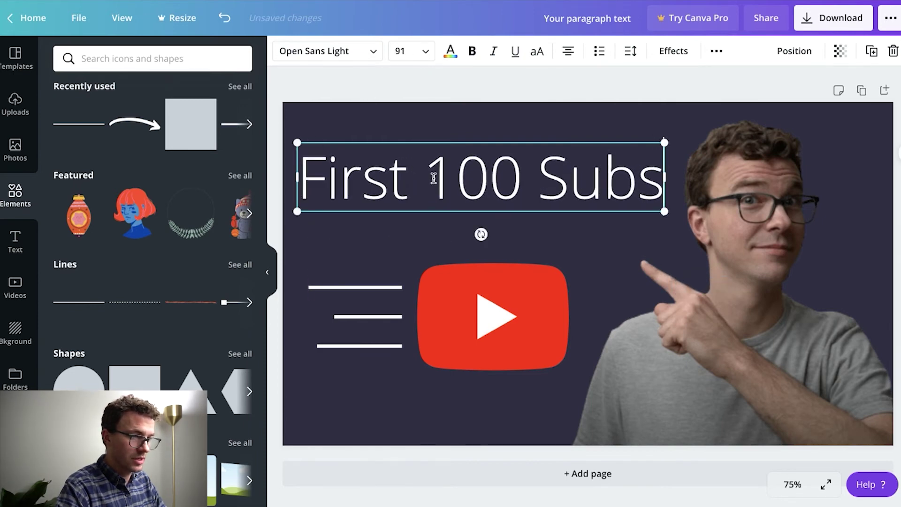
pyautogui.doubleClick(373, 164)
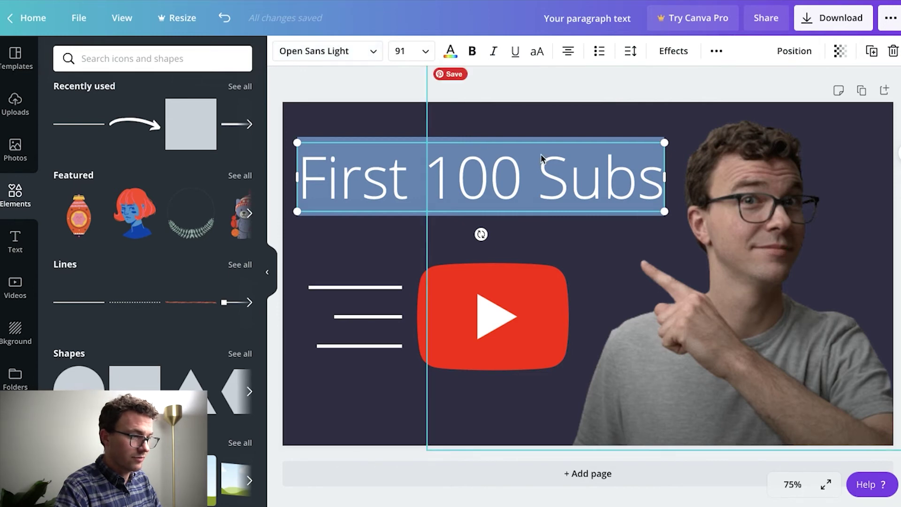
# Preview the shortened title at 10% zoom to check its legibility, and return to 75%
pyautogui.click(794, 492)
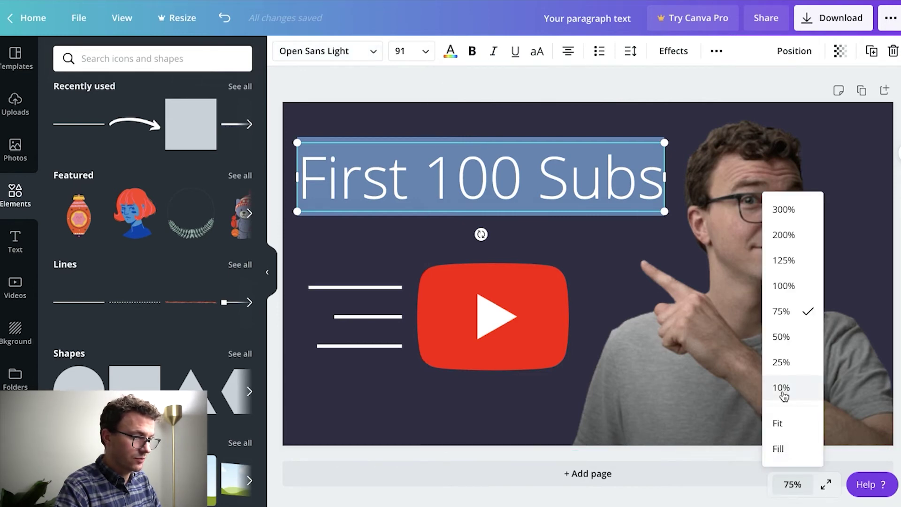
pyautogui.click(782, 390)
pyautogui.click(508, 306)
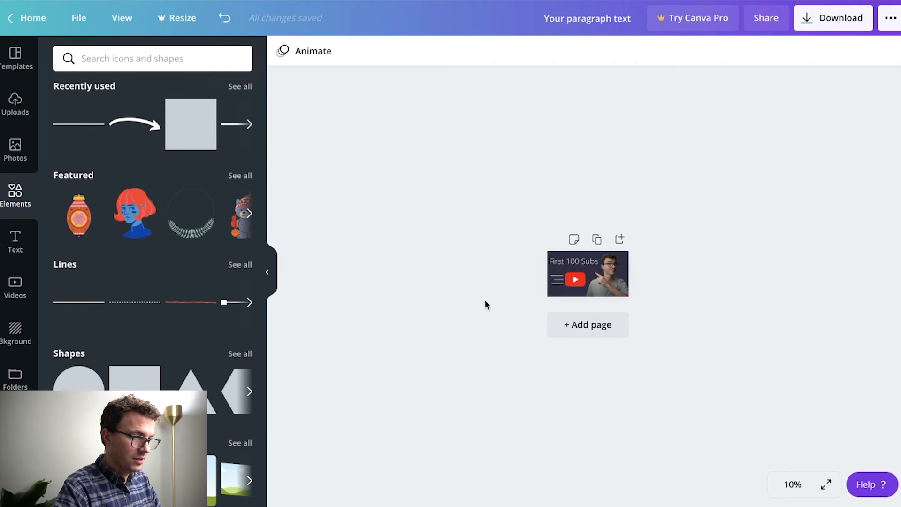
pyautogui.click(794, 485)
pyautogui.click(788, 312)
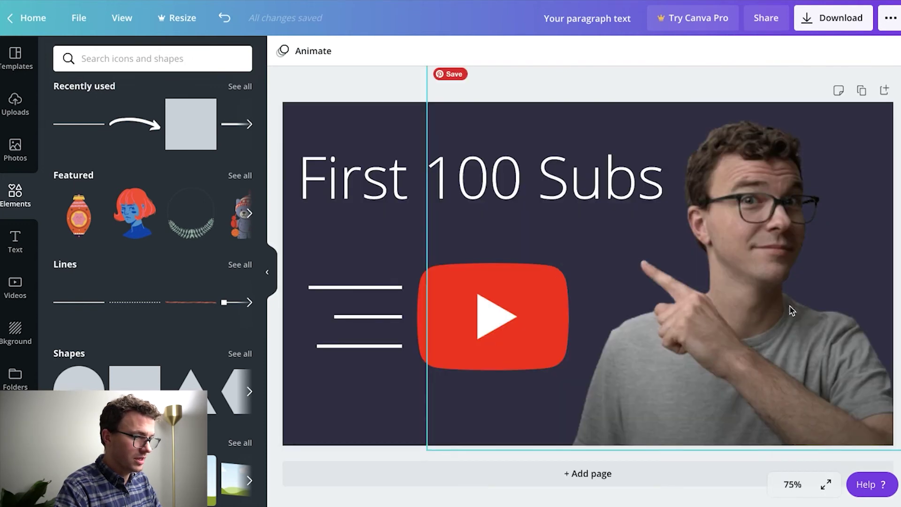
# Change the title's font to Open Sans Extra Bold and widen its text box so the text fits on one line
pyautogui.doubleClick(351, 183)
pyautogui.hotkey('ctrl', 'a')
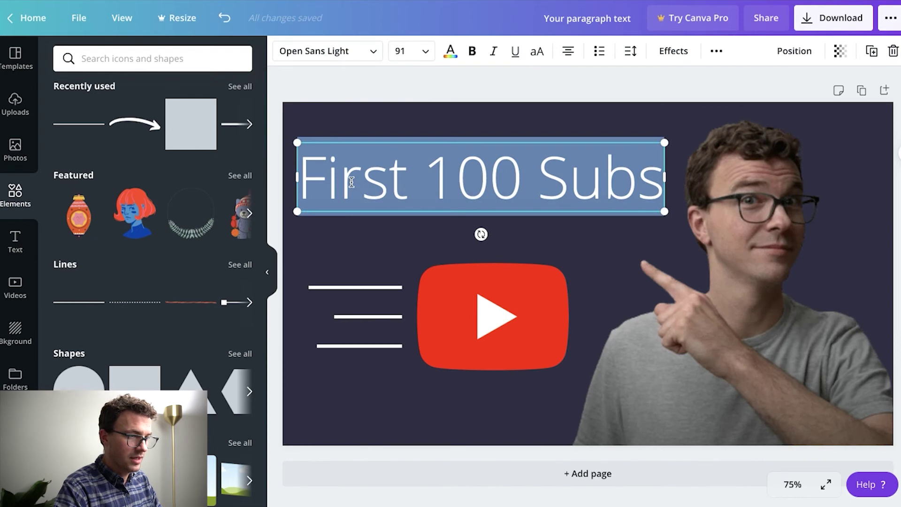
pyautogui.click(328, 53)
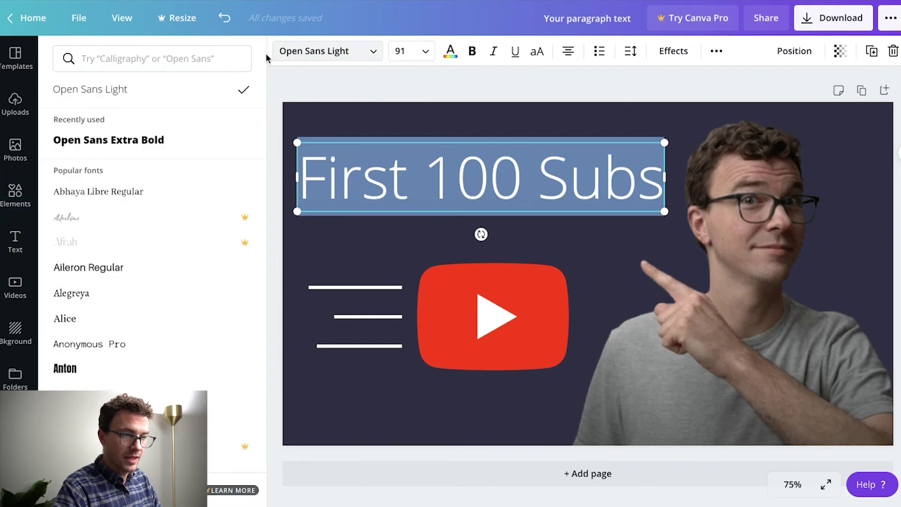
pyautogui.click(101, 145)
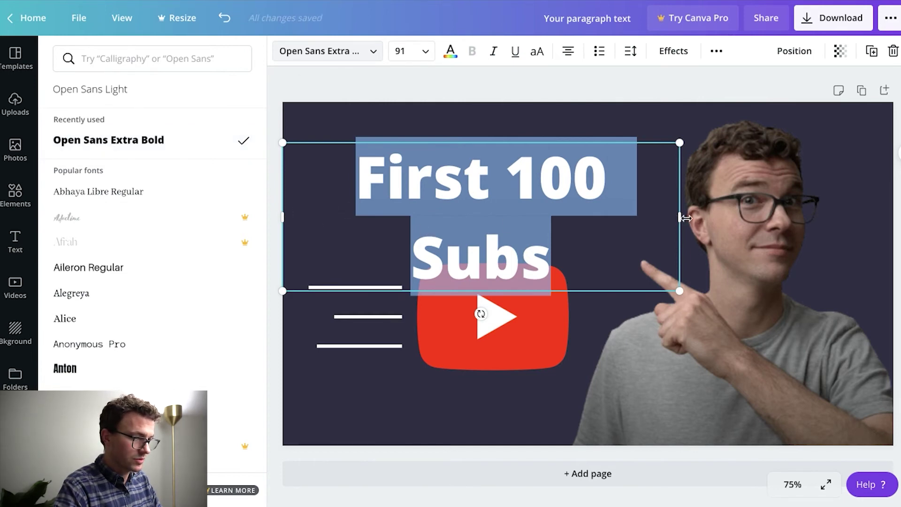
pyautogui.moveTo(680, 217); pyautogui.dragTo(694, 219)
# Nudge the presenter cutout right in small increments until it clears the end of the title
pyautogui.click(624, 117)
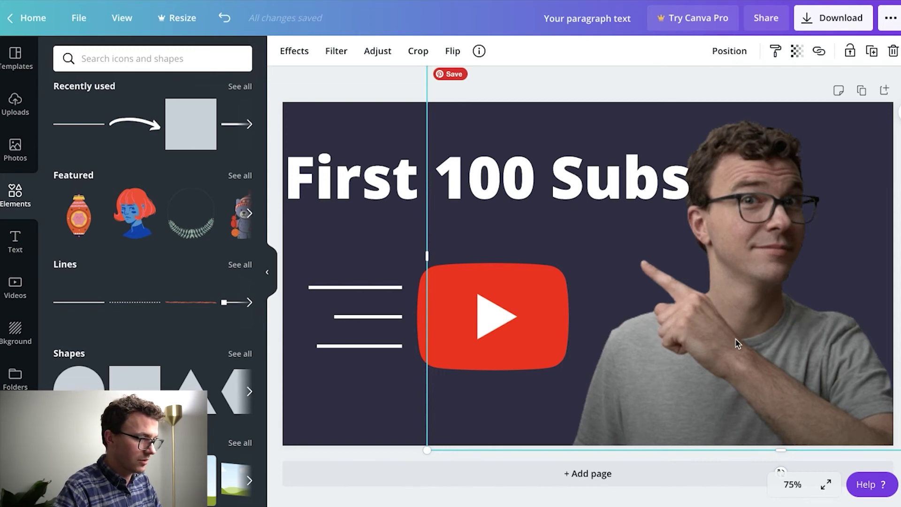
pyautogui.press('Right')
pyautogui.press('Right')
pyautogui.press('Right')
pyautogui.press('Right')
pyautogui.press('Right')
pyautogui.press('Right')
pyautogui.press('Right')
pyautogui.press('Right')
pyautogui.press('Right')
pyautogui.press('Right')
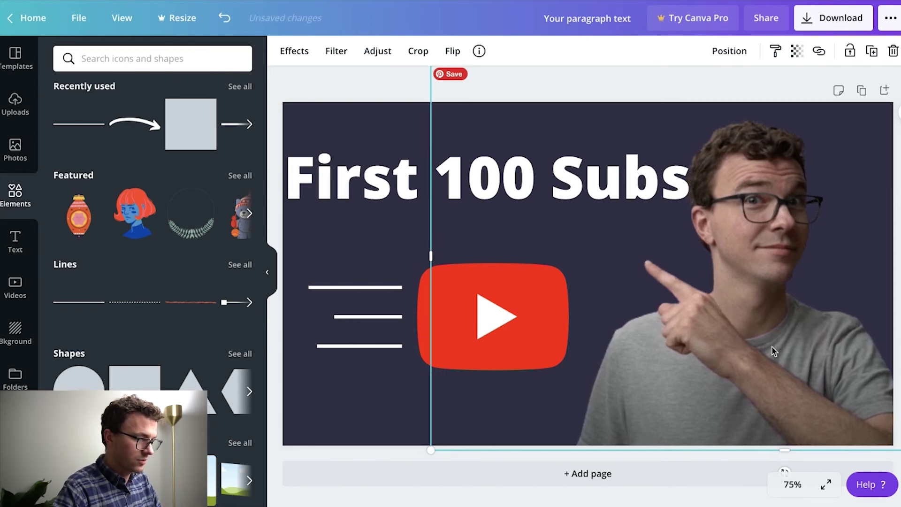
pyautogui.press('Right')
pyautogui.press('Right')
pyautogui.press('Right')
pyautogui.press('Right')
pyautogui.press('Right')
pyautogui.press('Right')
pyautogui.press('Right')
pyautogui.press('Right')
pyautogui.press('Right')
pyautogui.press('Right')
pyautogui.press('Right')
pyautogui.press('Right')
pyautogui.press('Right')
pyautogui.press('Right')
pyautogui.press('Right')
pyautogui.press('Right')
pyautogui.press('Right')
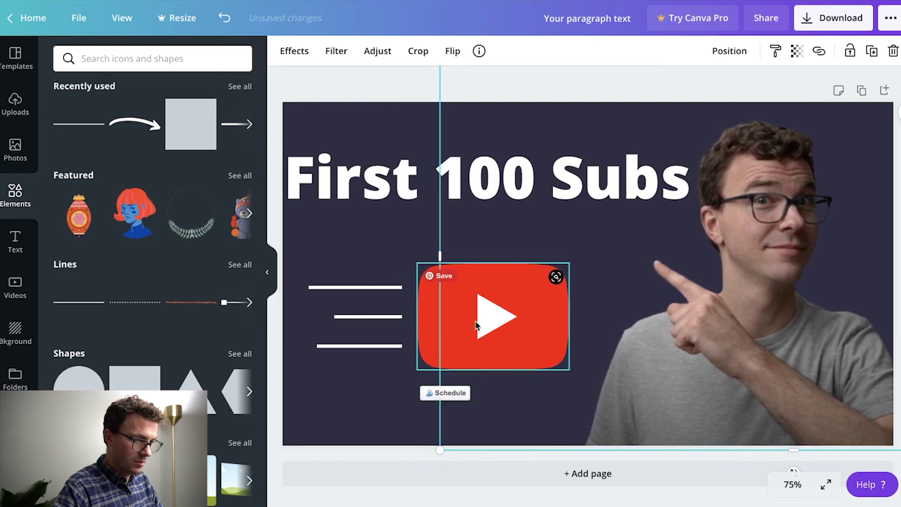
# Set the title's font size to 87
pyautogui.click(358, 195)
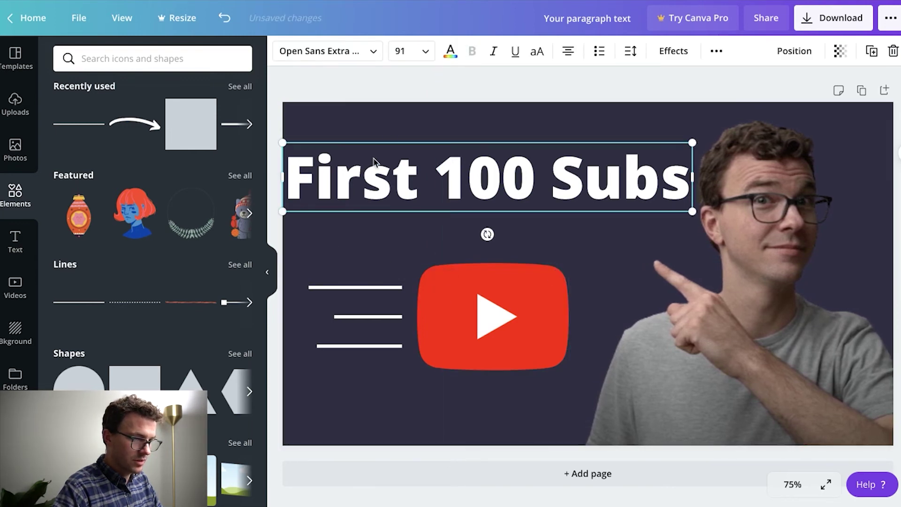
pyautogui.click(408, 50)
pyautogui.write('87')
pyautogui.press('Return')
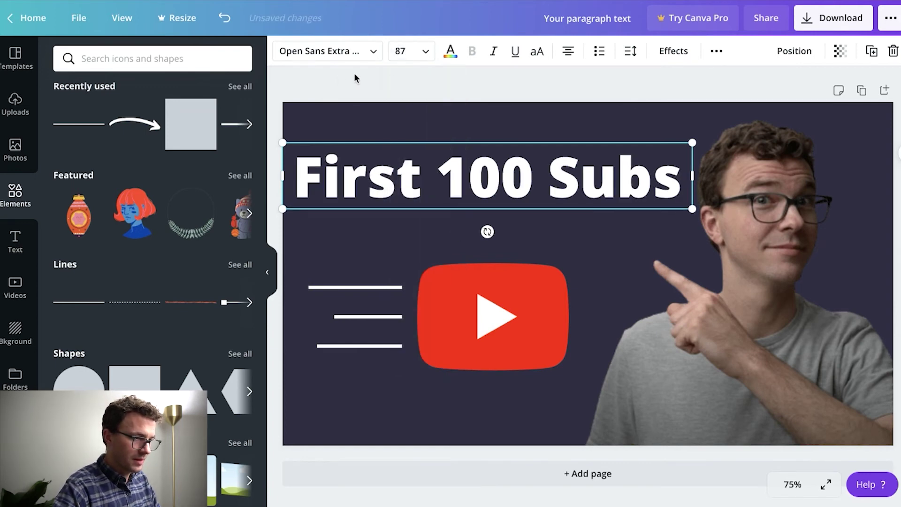
pyautogui.click(337, 112)
# Set the title's font size to 85
pyautogui.doubleClick(393, 178)
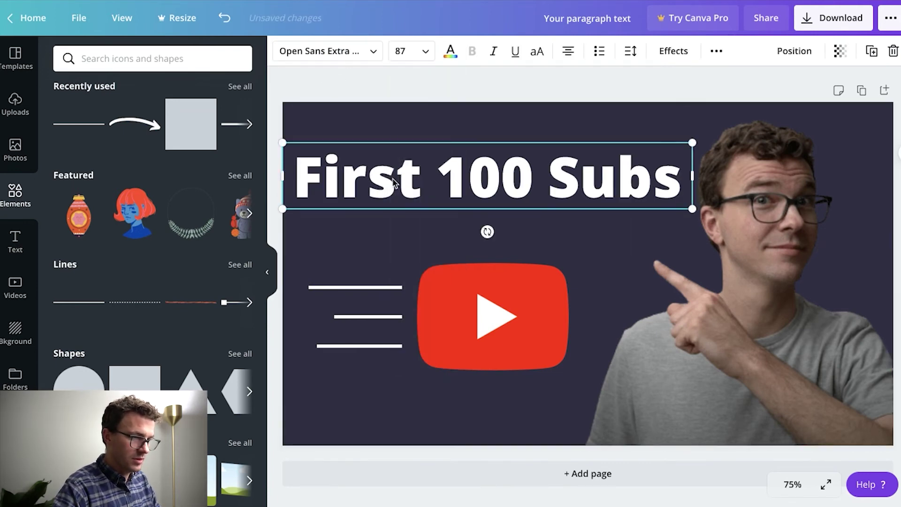
pyautogui.click(402, 51)
pyautogui.write('85')
pyautogui.press('Return')
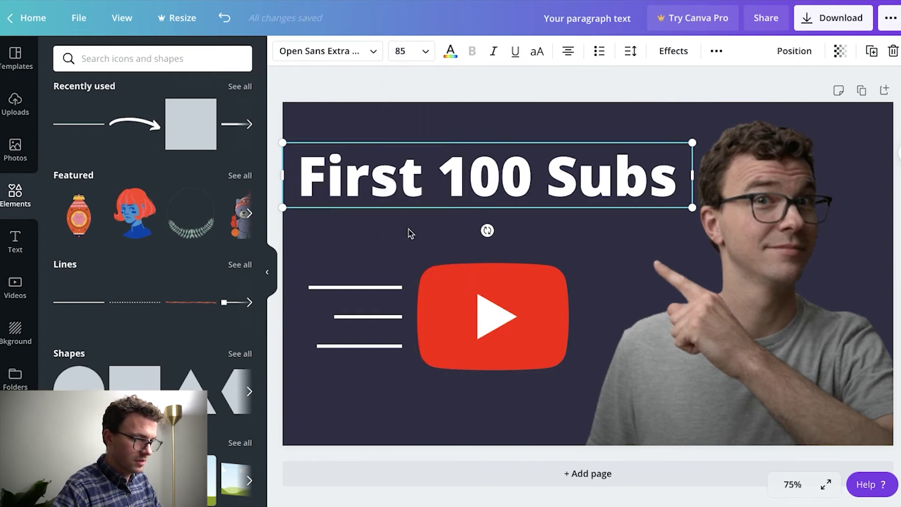
# Shift the title slightly right and down, between the thumbnail's left edge and the presenter
pyautogui.click(399, 216)
pyautogui.moveTo(384, 176); pyautogui.dragTo(388, 182)
pyautogui.click(324, 121)
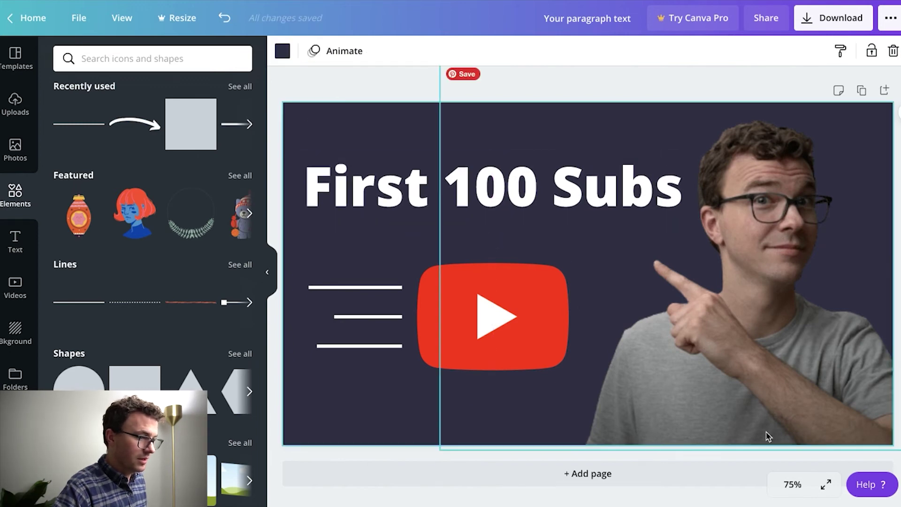
# Preview the bold title and repositioned presenter at 10% zoom, and return to 75%
pyautogui.click(805, 489)
pyautogui.click(780, 387)
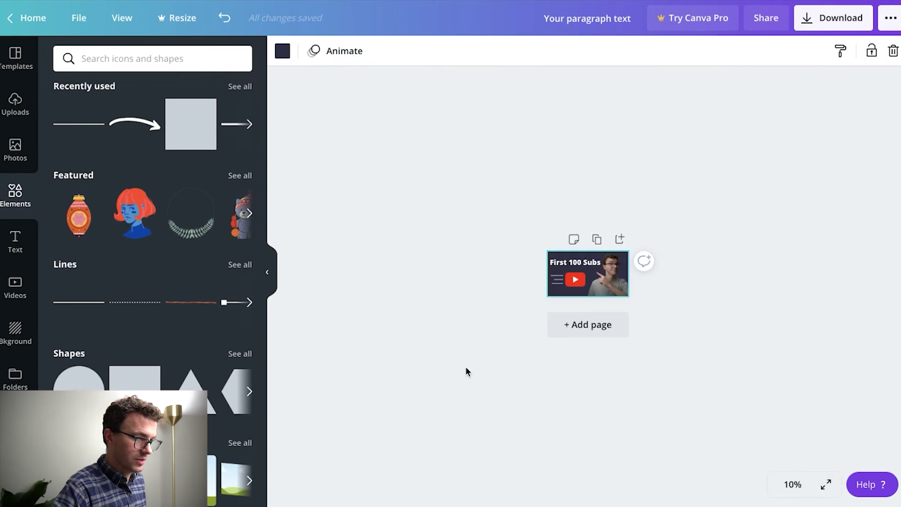
pyautogui.click(456, 316)
pyautogui.click(802, 489)
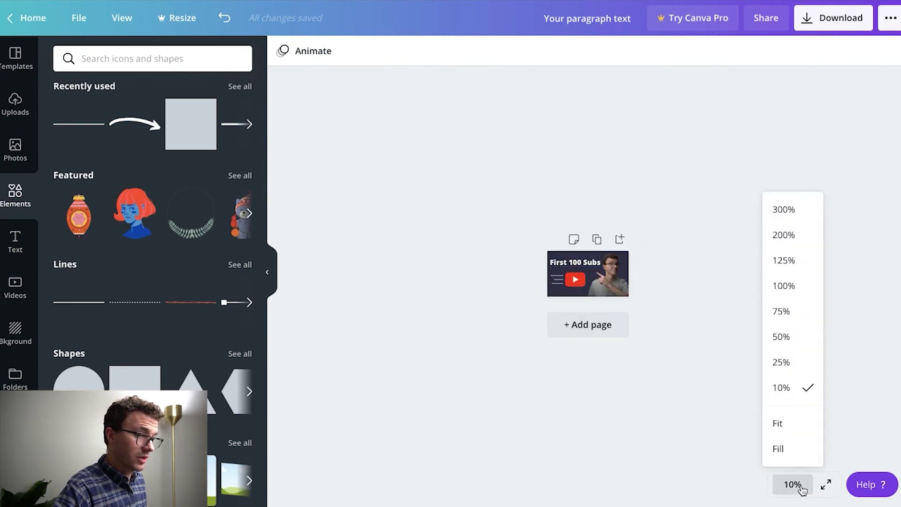
pyautogui.click(786, 318)
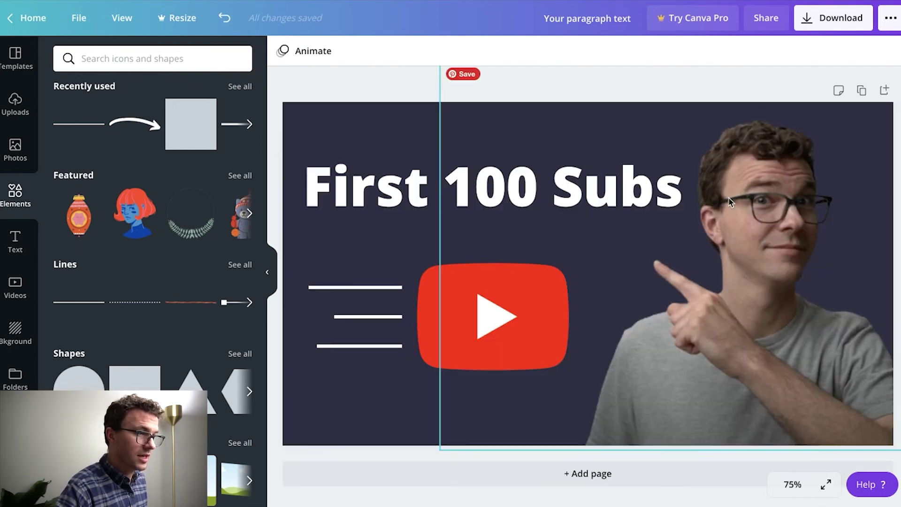
# Set both the contrast and the saturation of the presenter cutout to 30
pyautogui.click(759, 262)
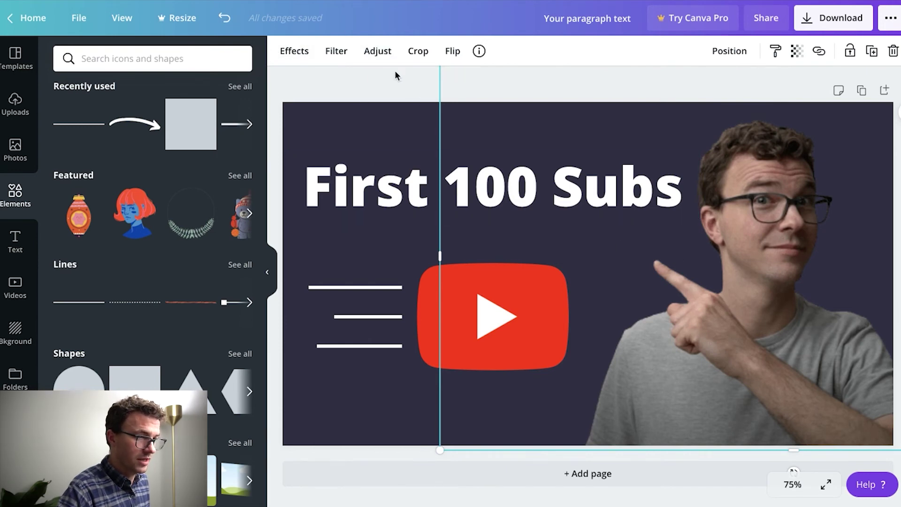
pyautogui.click(384, 53)
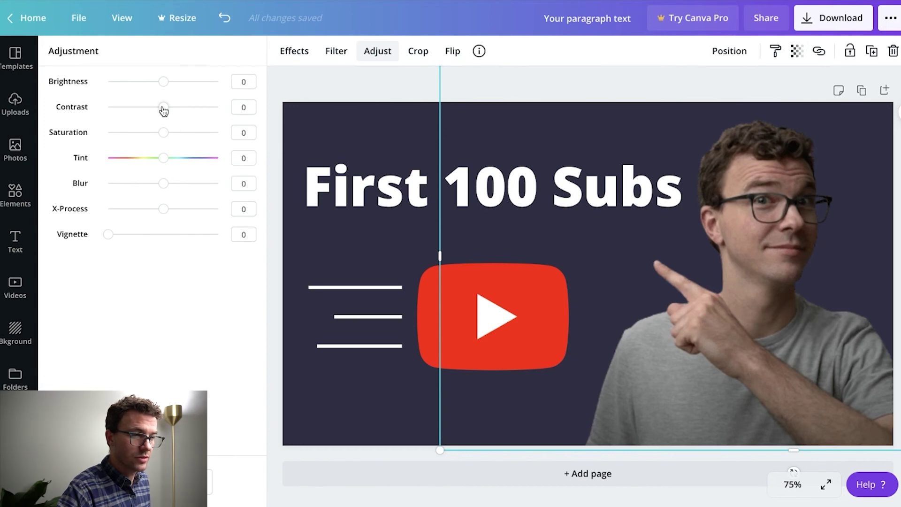
pyautogui.moveTo(164, 111); pyautogui.dragTo(174, 110)
pyautogui.click(242, 108)
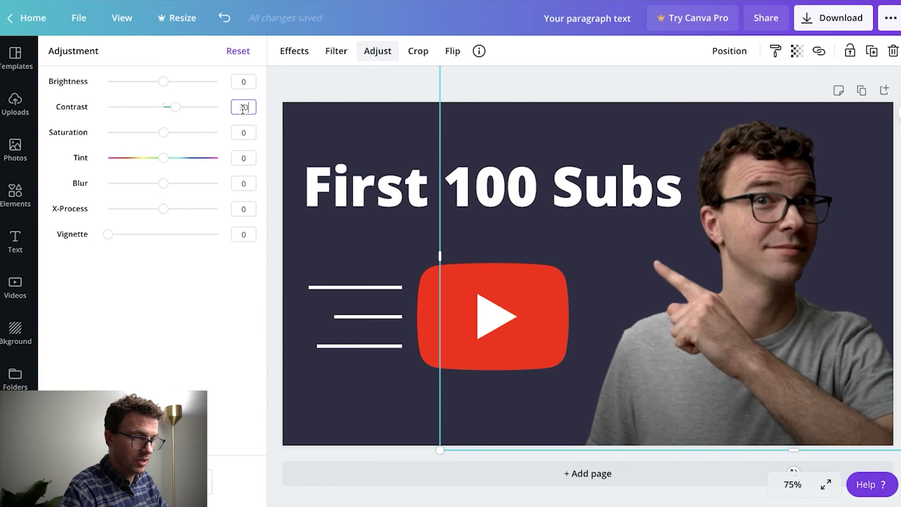
pyautogui.click(245, 134)
pyautogui.write('30')
pyautogui.press('Return')
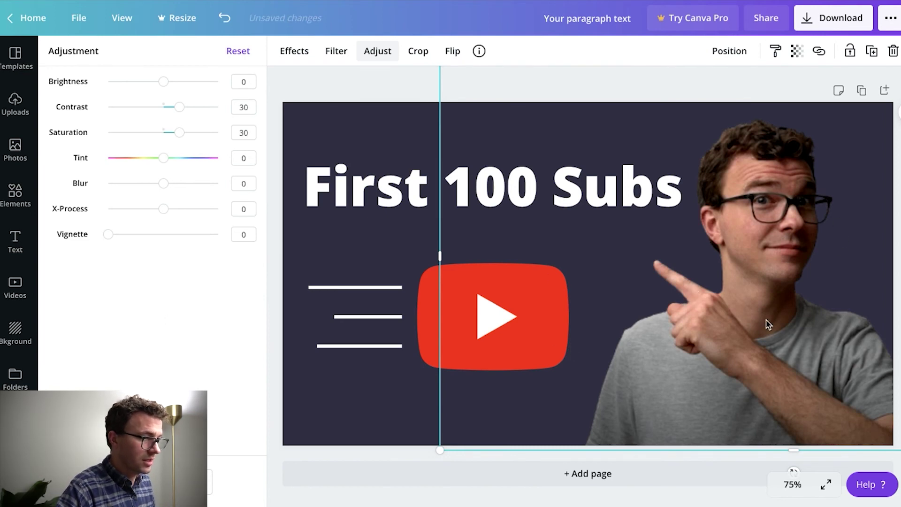
# Preview the color-adjusted thumbnail at 10% and 25% zoom, and return to 75%
pyautogui.click(787, 488)
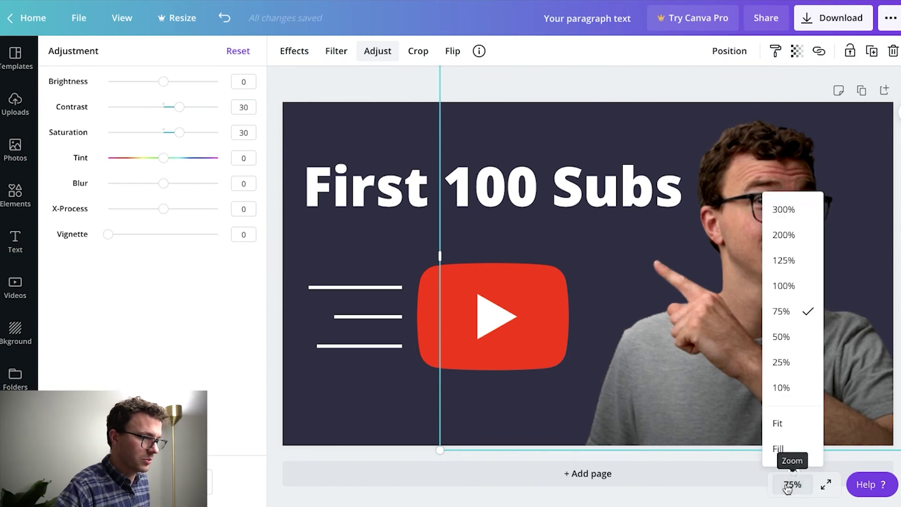
pyautogui.click(781, 386)
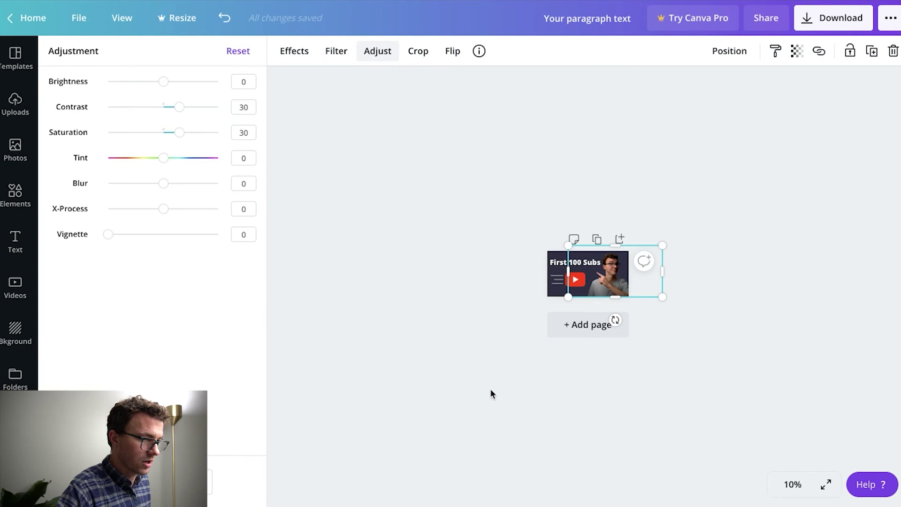
pyautogui.press('Escape')
pyautogui.click(463, 289)
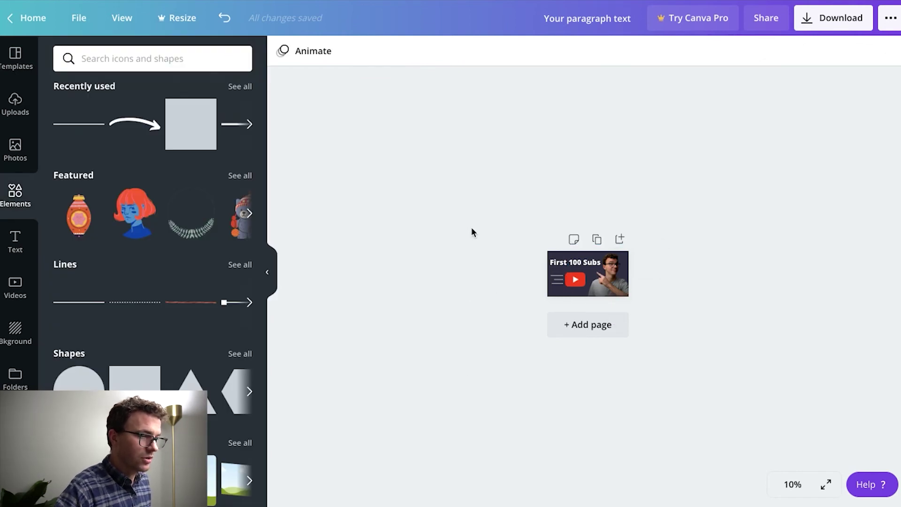
pyautogui.click(792, 483)
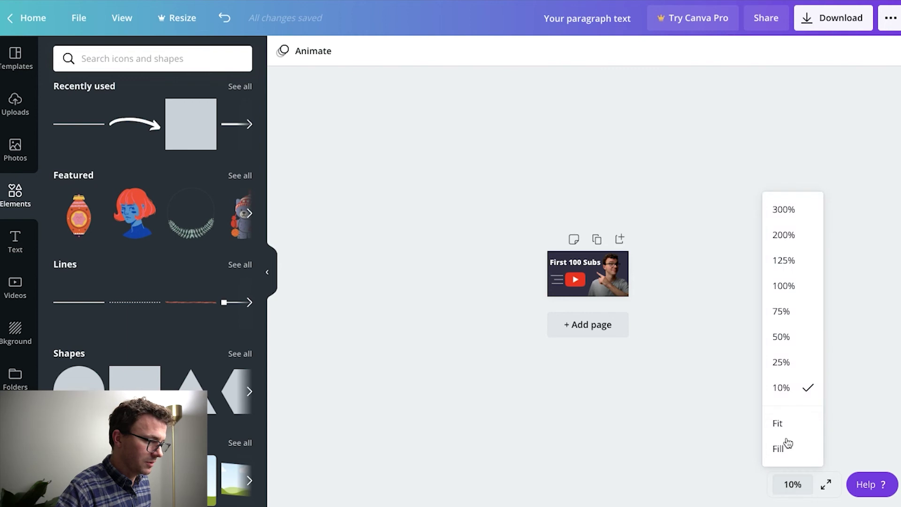
pyautogui.click(781, 360)
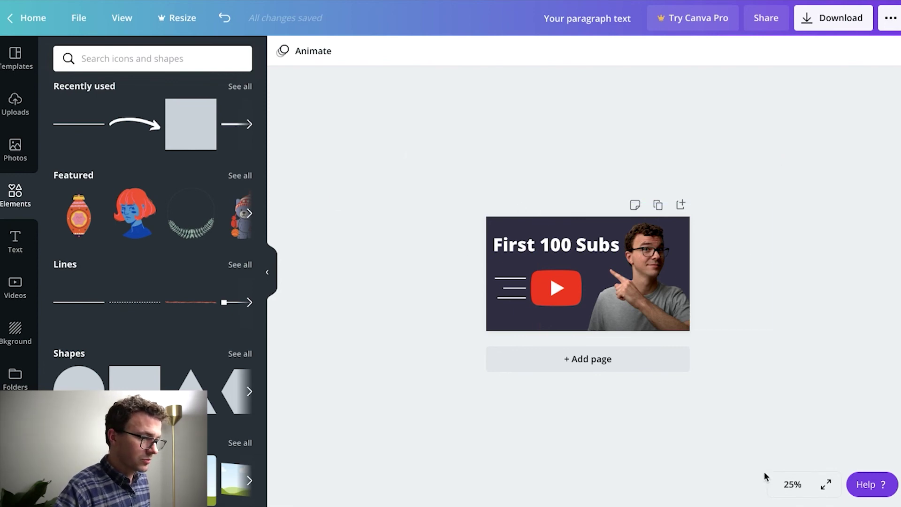
pyautogui.click(790, 484)
pyautogui.click(777, 310)
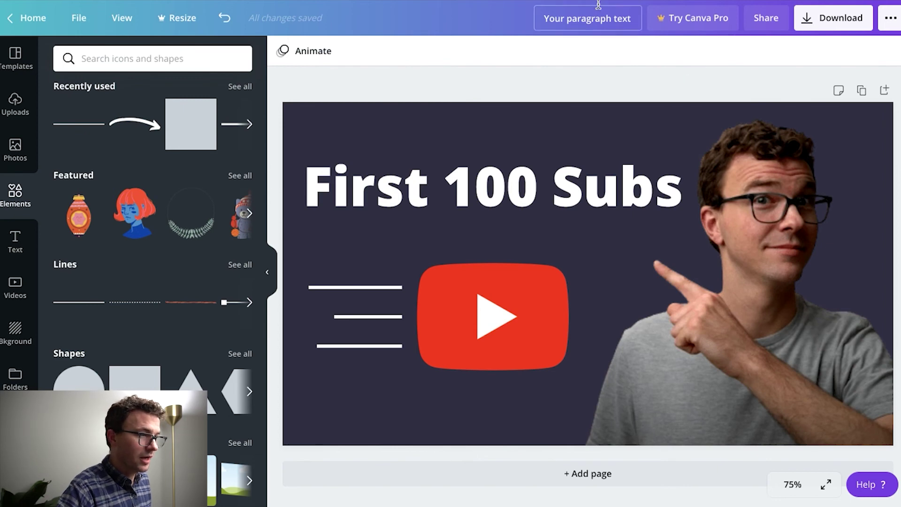
# Rename the design as "YouTube Thumbnail Tutorial"
pyautogui.tripleClick(590, 16)
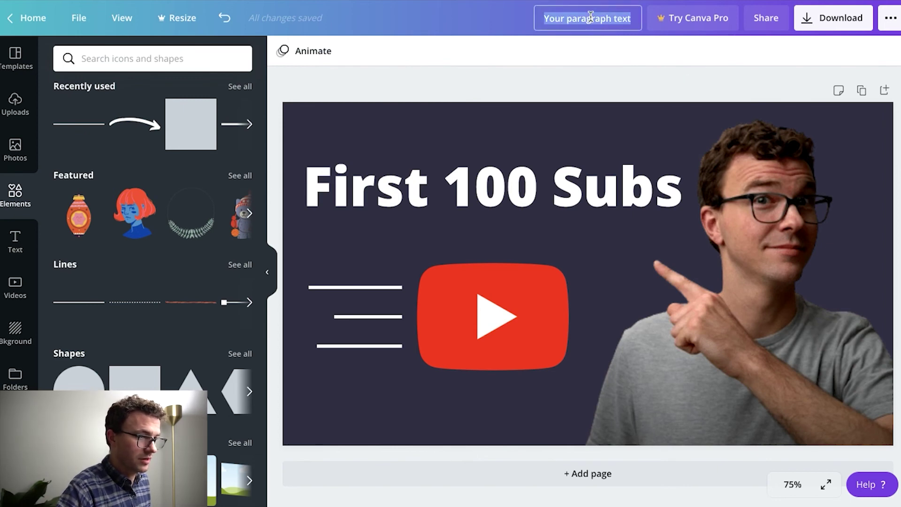
pyautogui.click(383, 123)
pyautogui.click(574, 17)
pyautogui.write('YouTub')
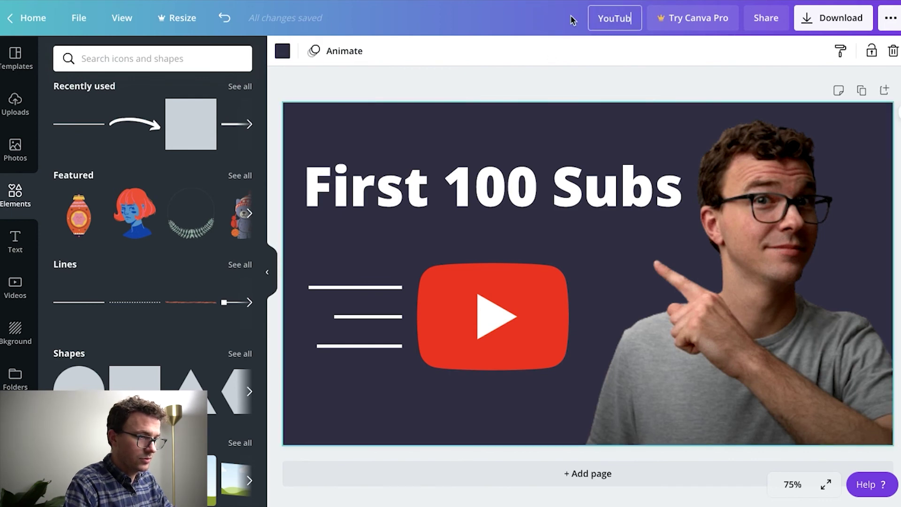
pyautogui.write('e Thunbnail')
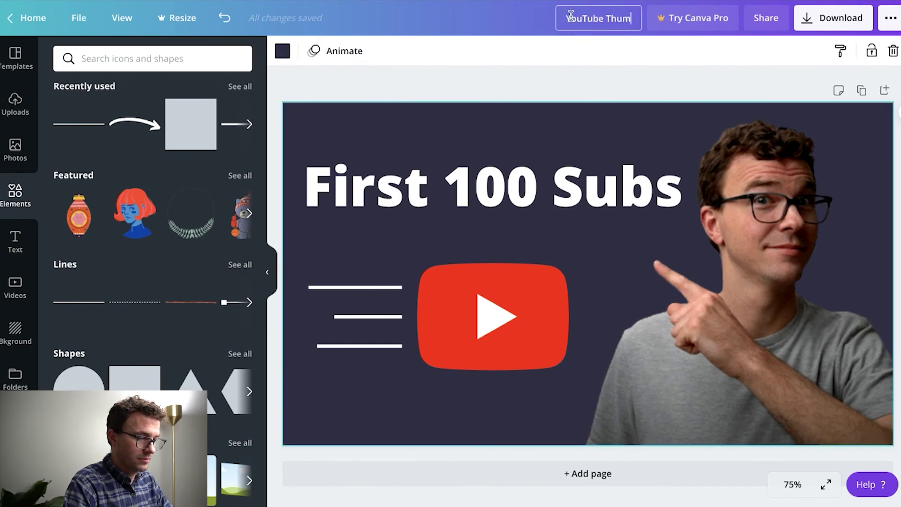
pyautogui.write(' Tutorial')
pyautogui.press('Return')
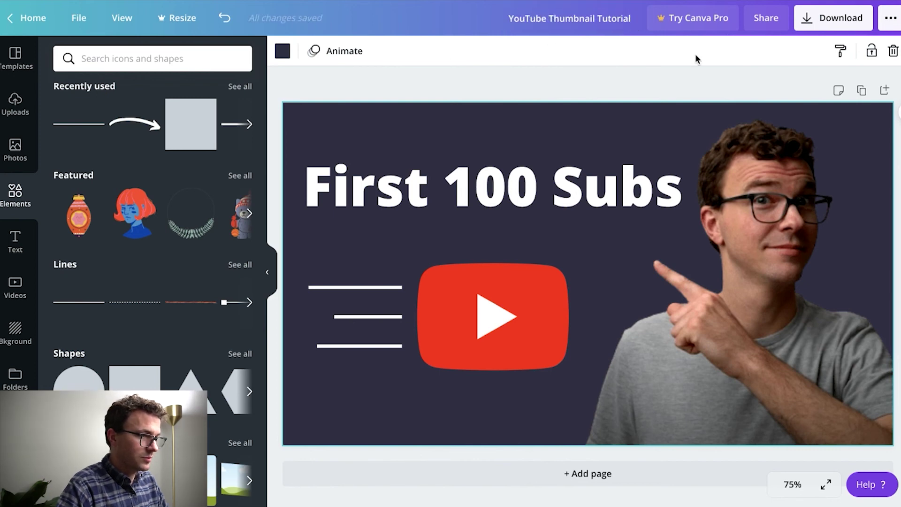
# Download the thumbnail as a PNG and dismiss the Canva Pro trial offer
pyautogui.click(825, 21)
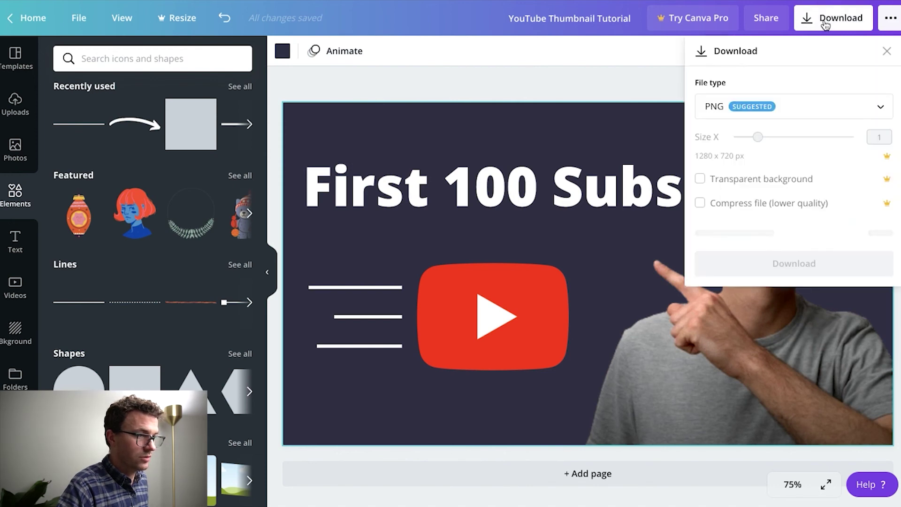
pyautogui.click(766, 234)
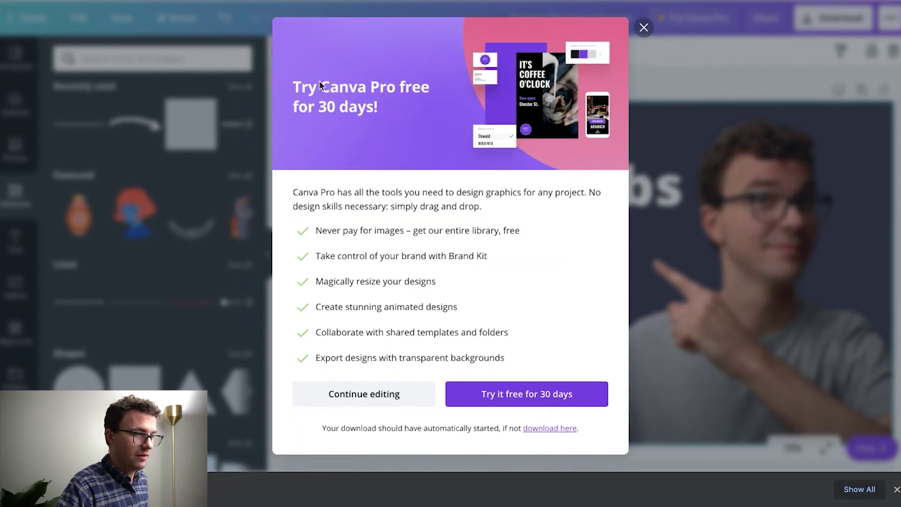
pyautogui.click(643, 28)
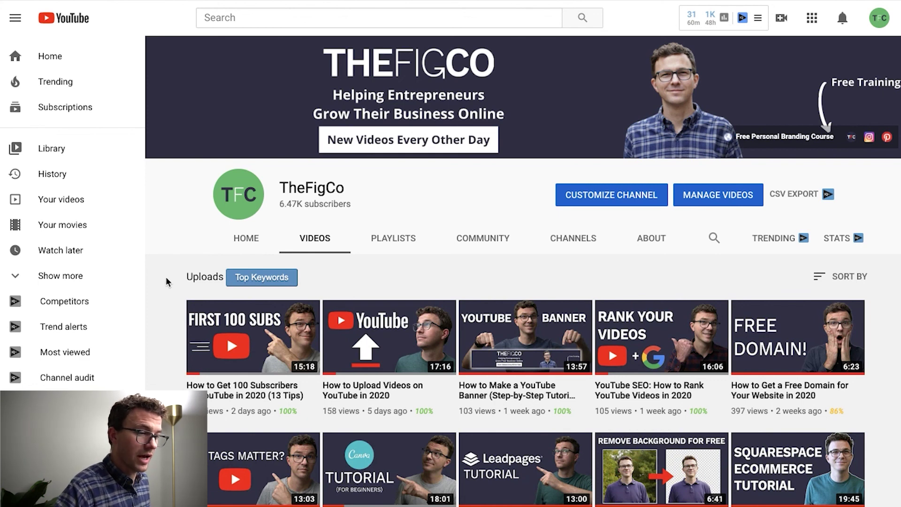
# On the YouTube channel page, open the "How to Get 100 Subscribers on YouTube in 2020 (13 Tips)" video, pause it and open its details for editing
pyautogui.click(232, 348)
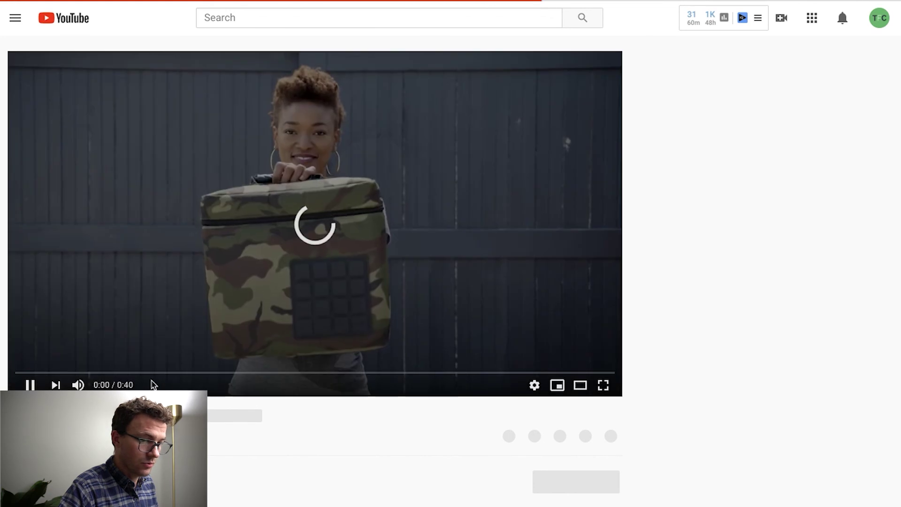
pyautogui.click(29, 385)
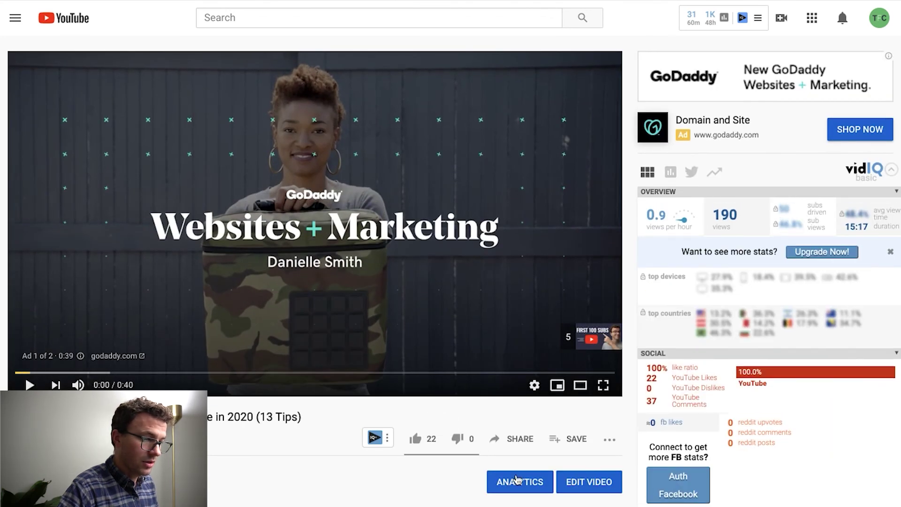
pyautogui.click(579, 485)
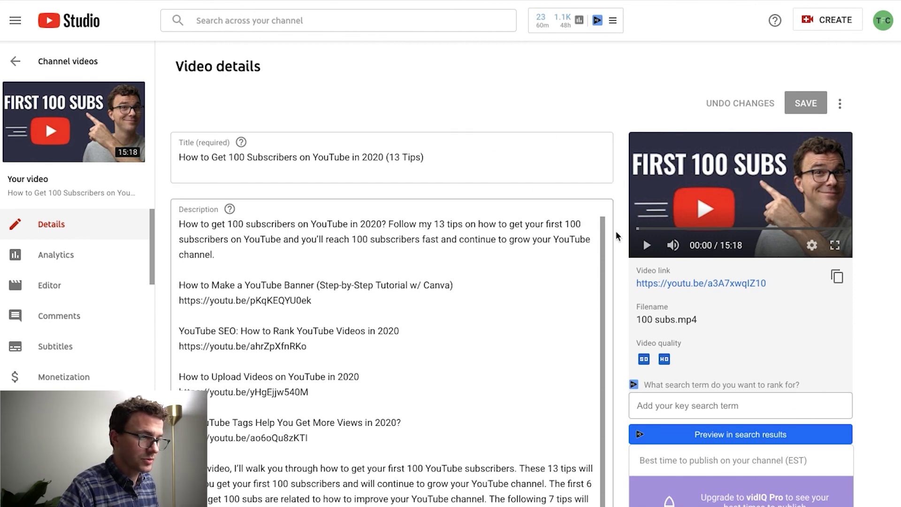
# Replace the video's custom thumbnail with the file Recreate Thumbnail.png
pyautogui.scroll(-10, 616, 234)
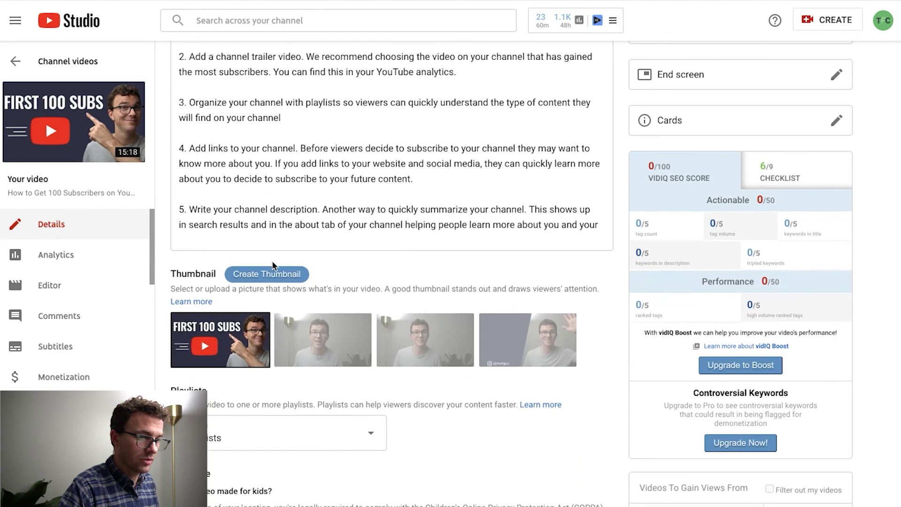
pyautogui.moveTo(241, 342)
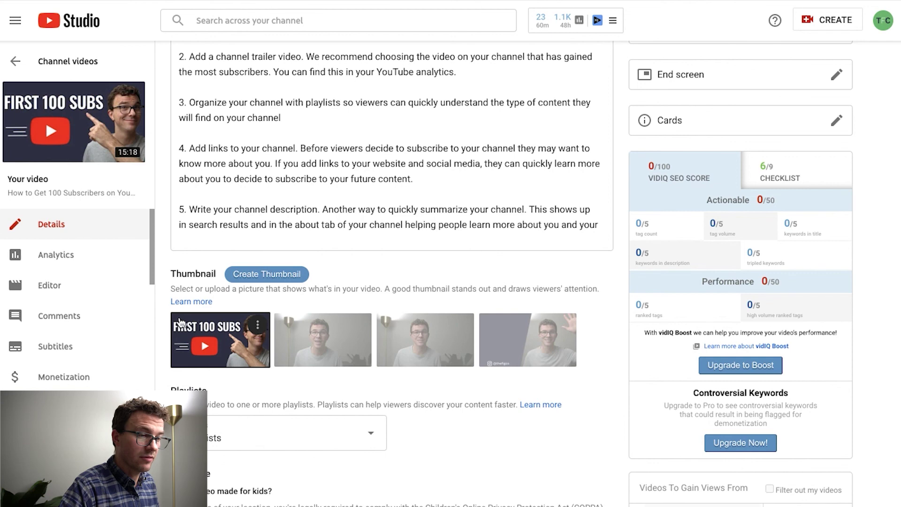
pyautogui.click(257, 327)
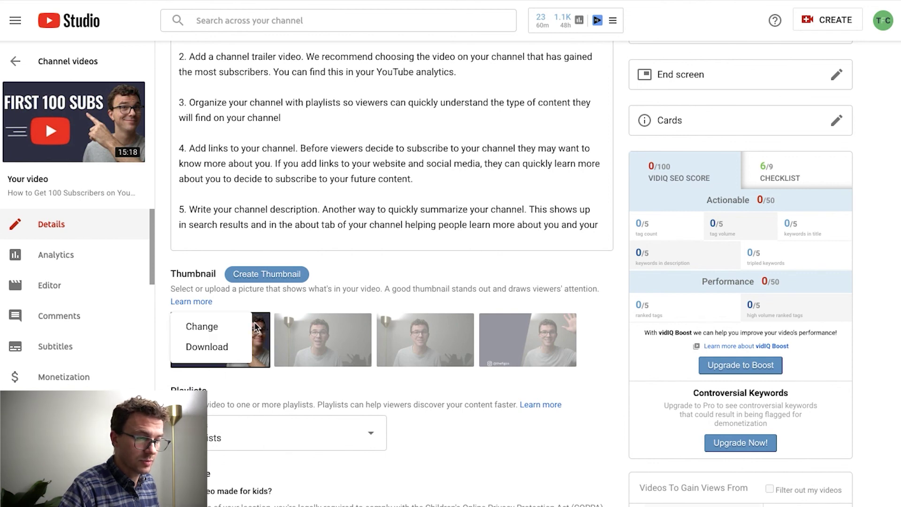
pyautogui.click(206, 327)
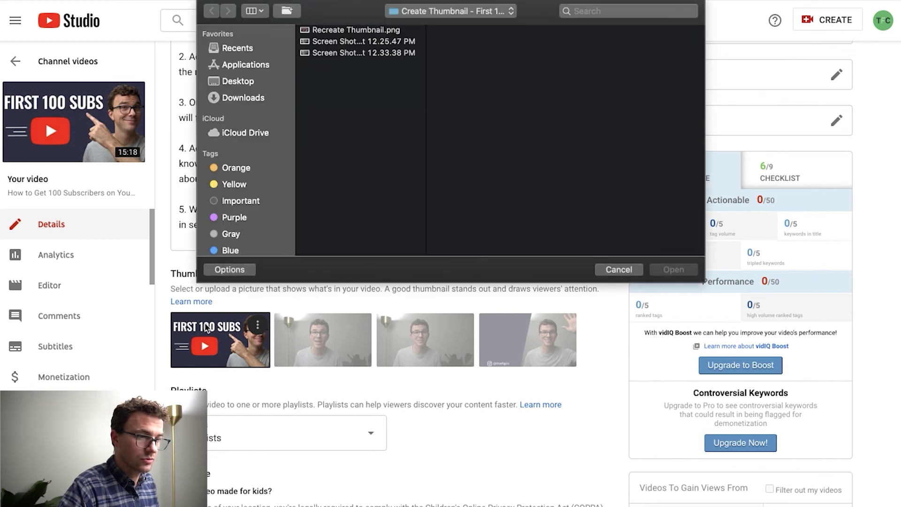
pyautogui.click(346, 31)
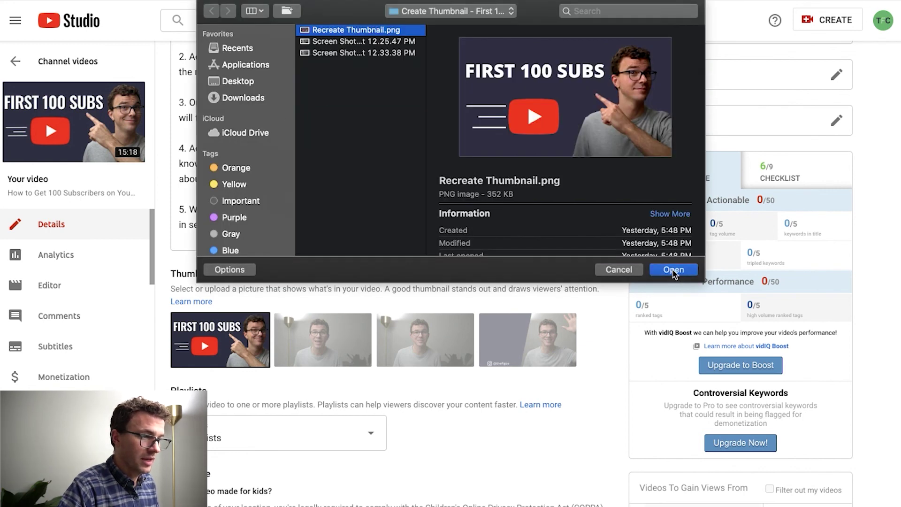
pyautogui.click(673, 270)
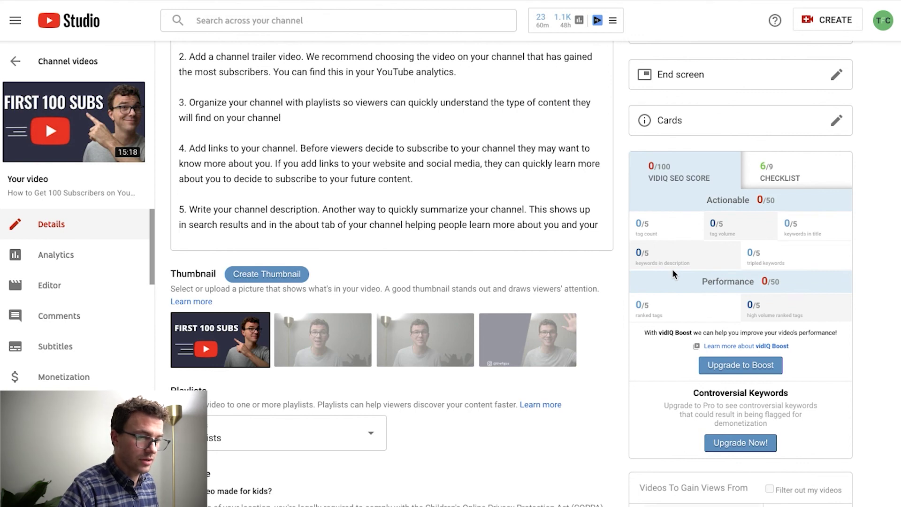